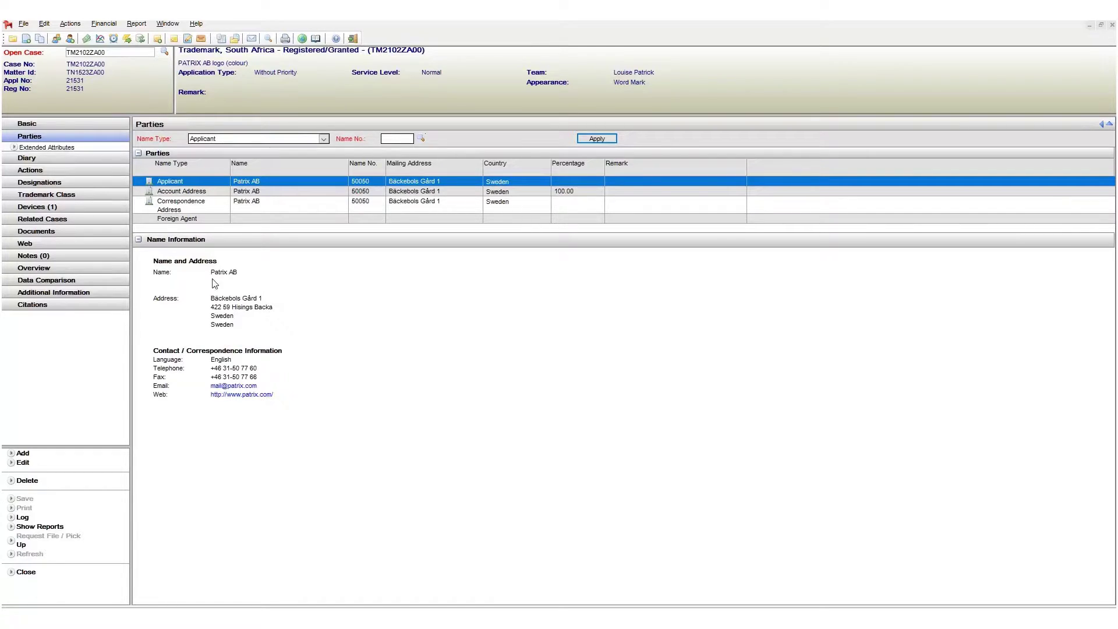
View the South Africa trademark case's Basic details, then close the case window
left_click(82, 123)
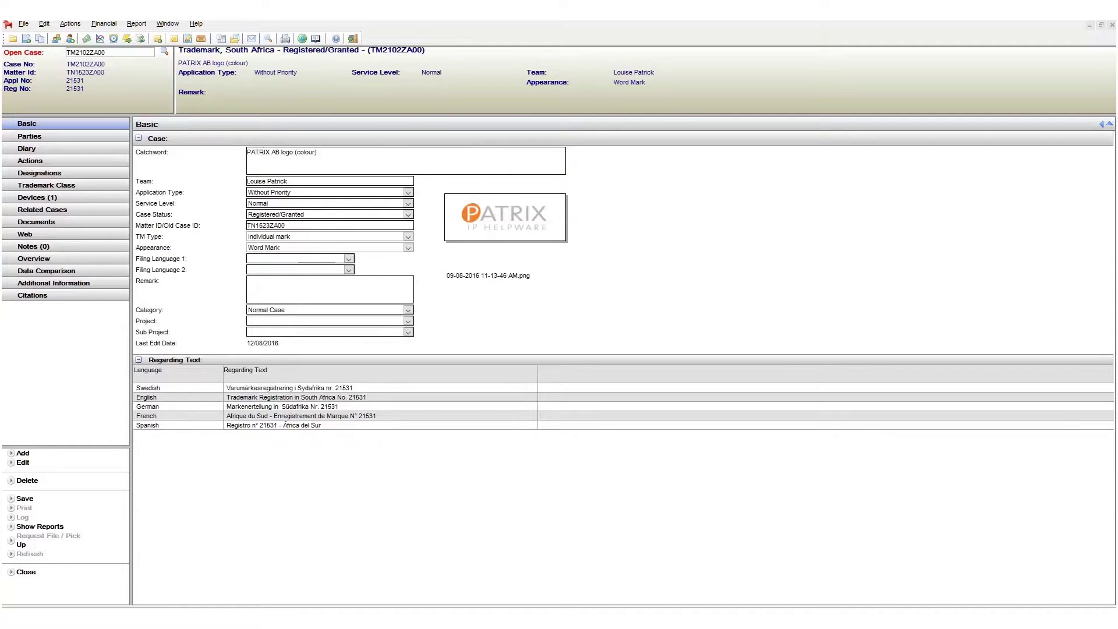
left_click(1113, 26)
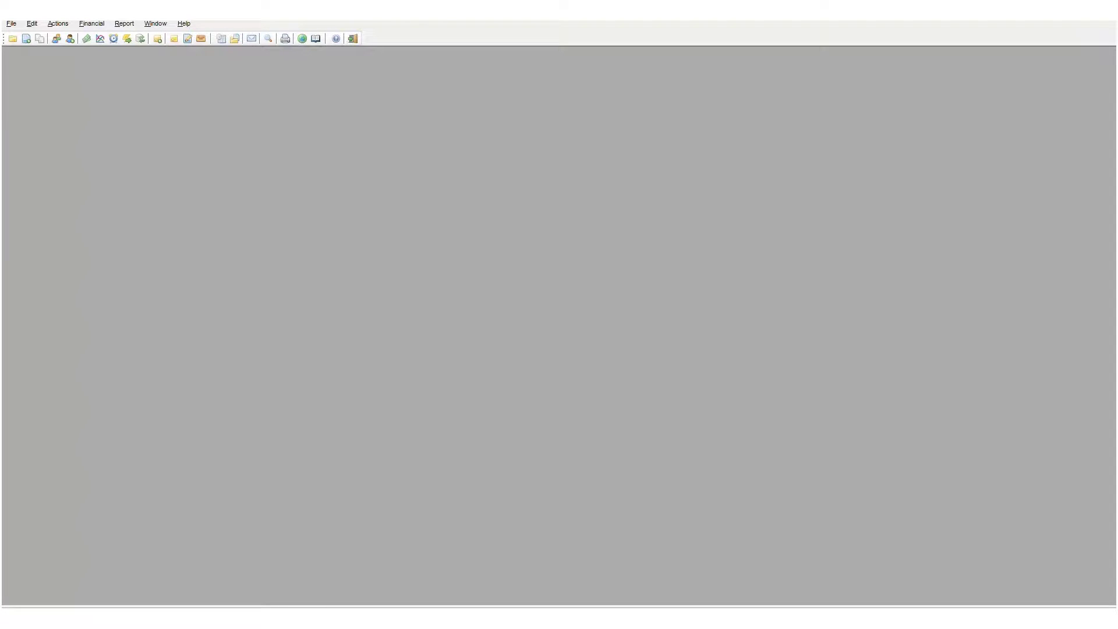
Reopen case TM2102ZA00 from File > Open, view its Parties, and launch Copy Case
left_click(11, 23)
mouse_move(32, 52)
left_click(163, 65)
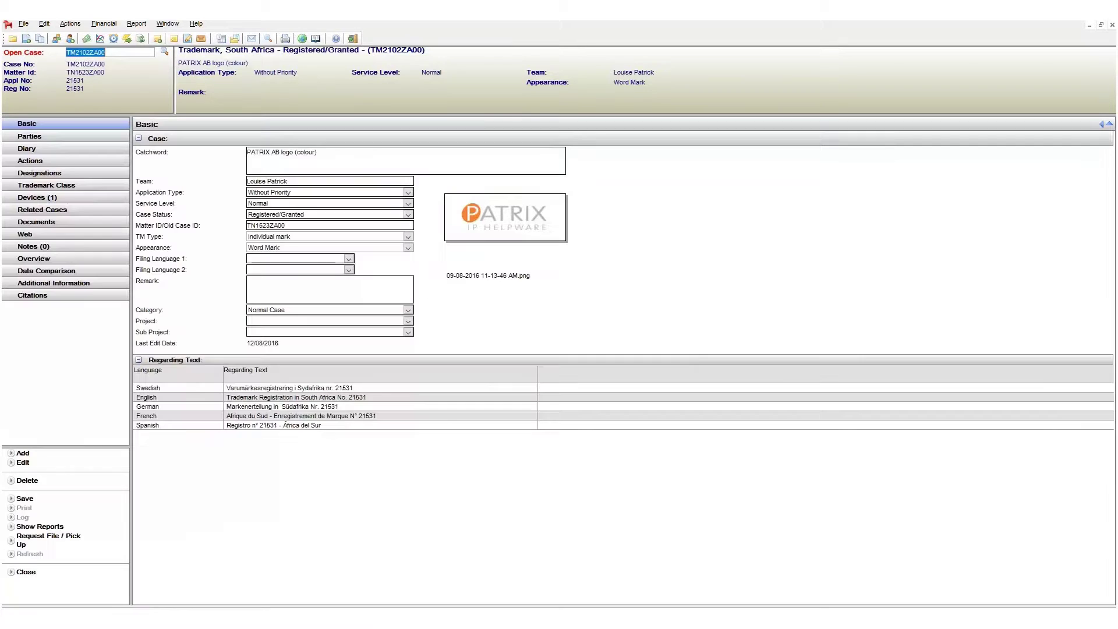
left_click(50, 138)
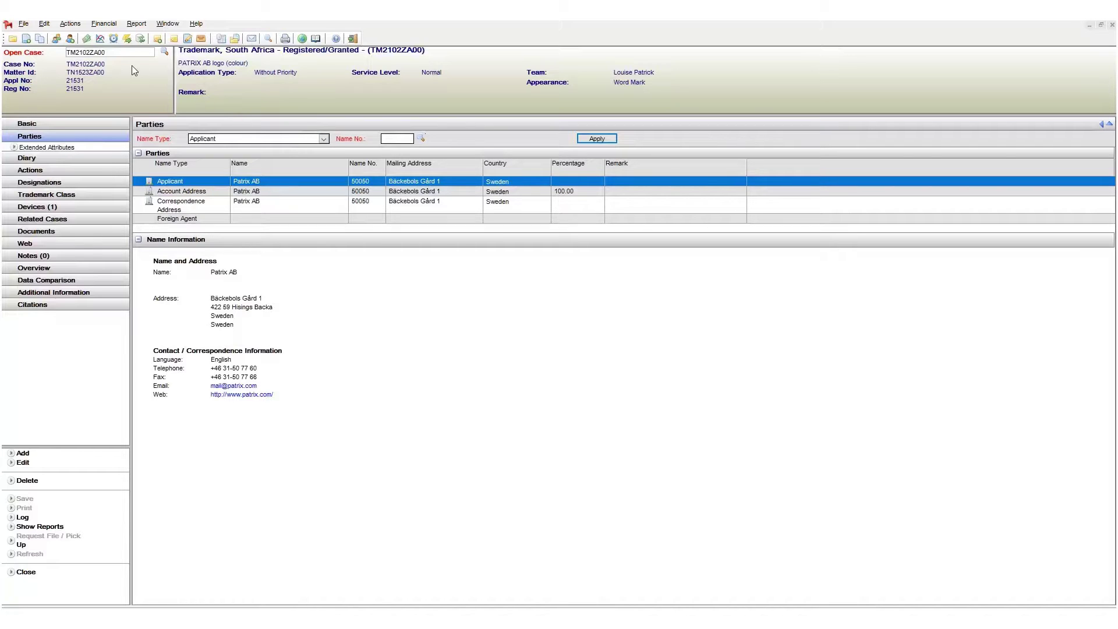
left_click(38, 37)
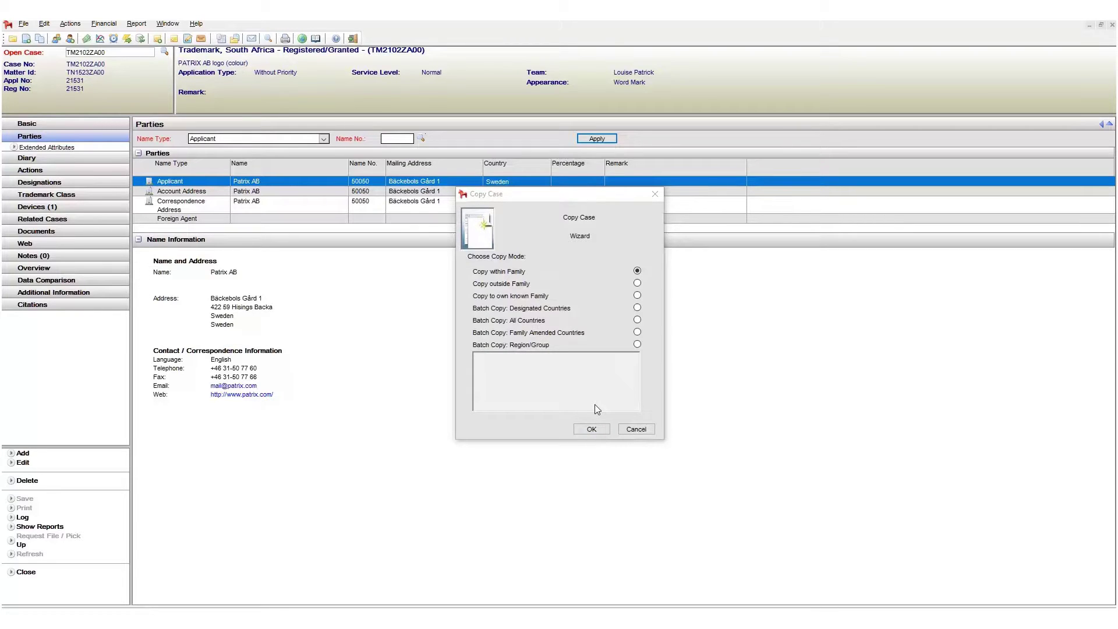
Confirm the Copy within Family mode to reach the Case Copy list
left_click(598, 430)
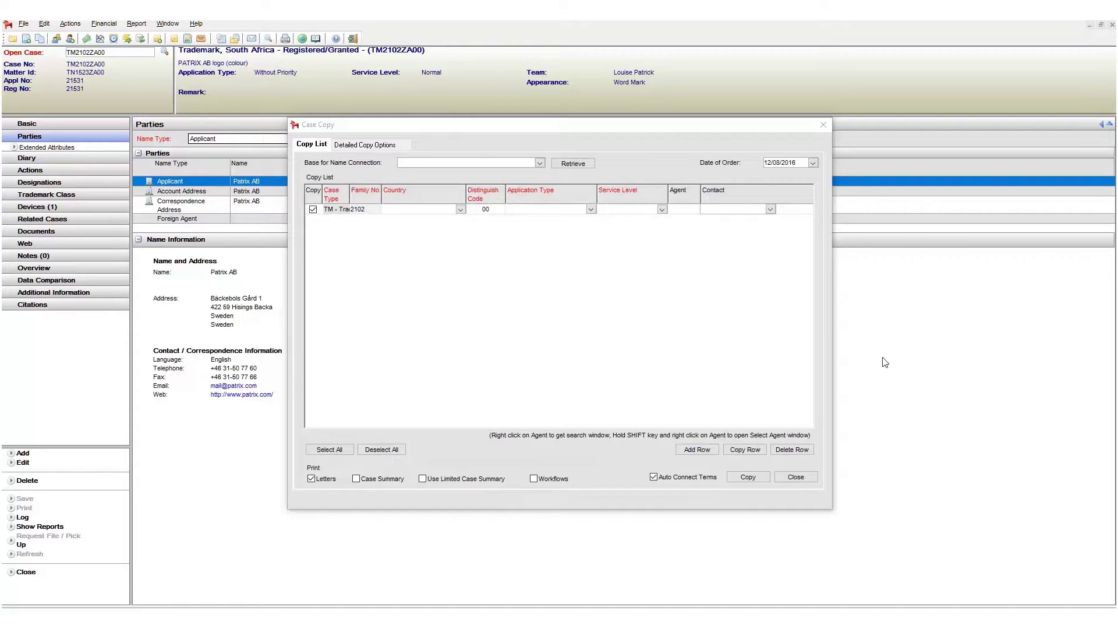
Check Detailed Copy Options, add then delete a second copy row, and attempt the copy
left_click(378, 145)
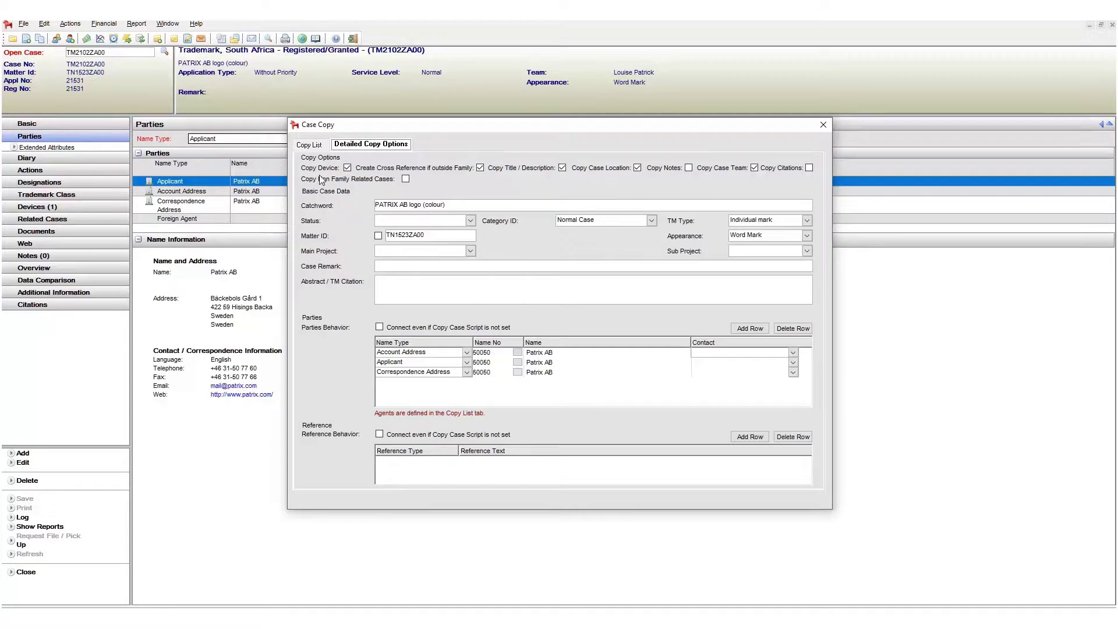
left_click(309, 145)
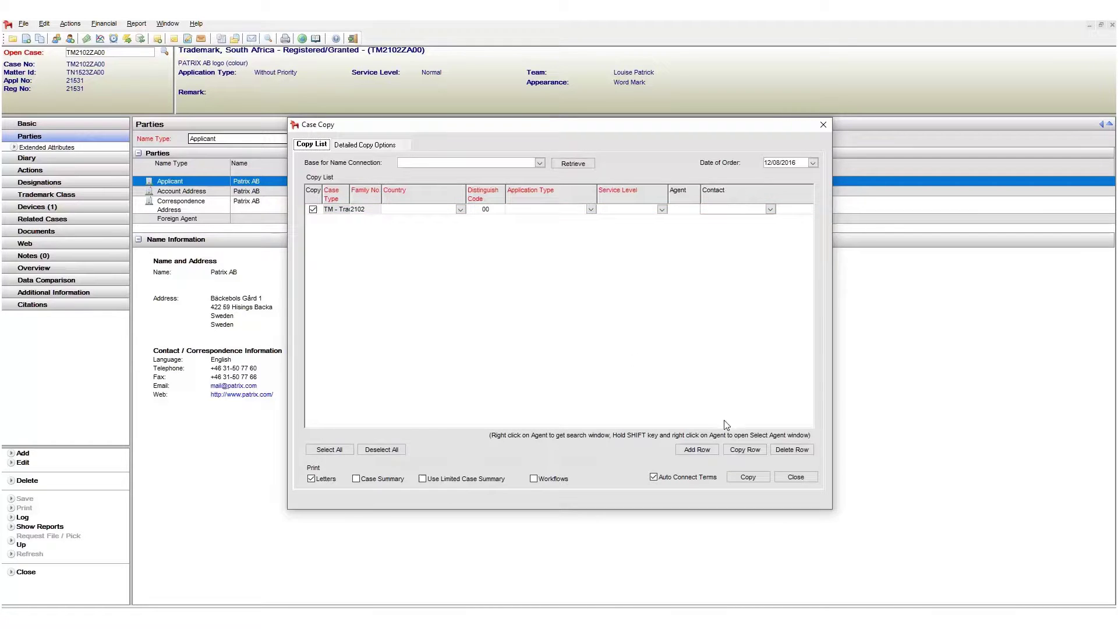
left_click(705, 452)
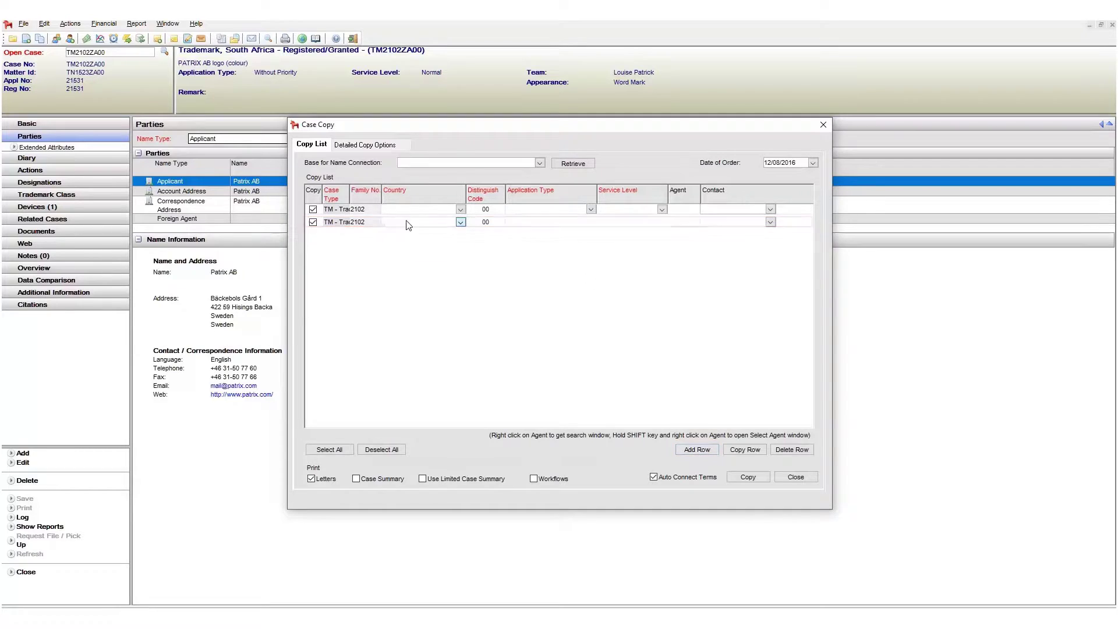
left_click(378, 225)
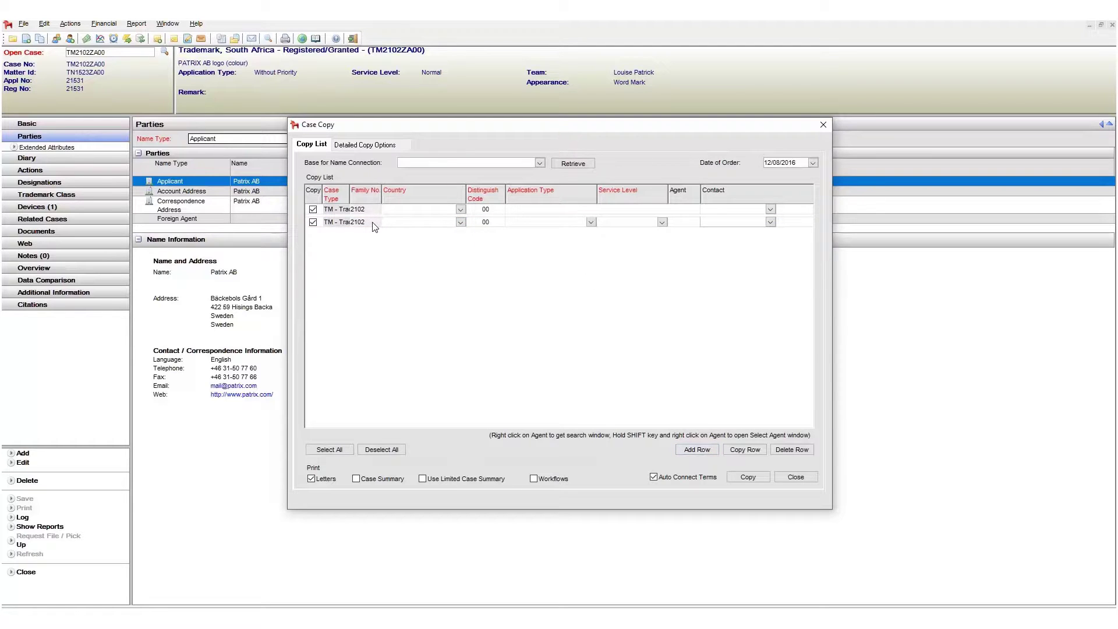
left_click(779, 451)
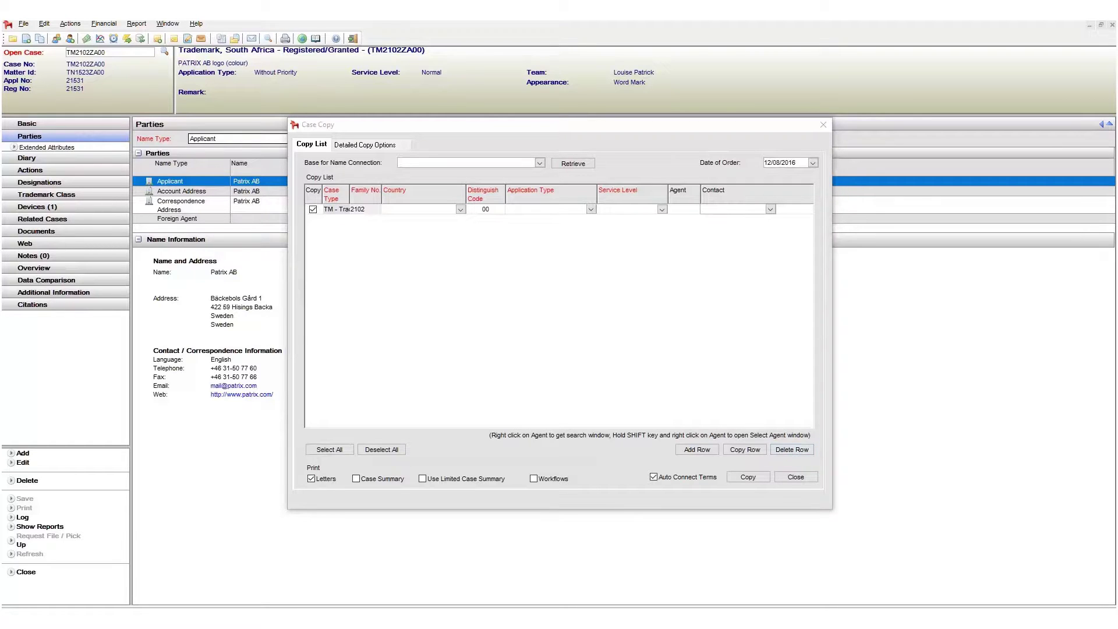
left_click(760, 479)
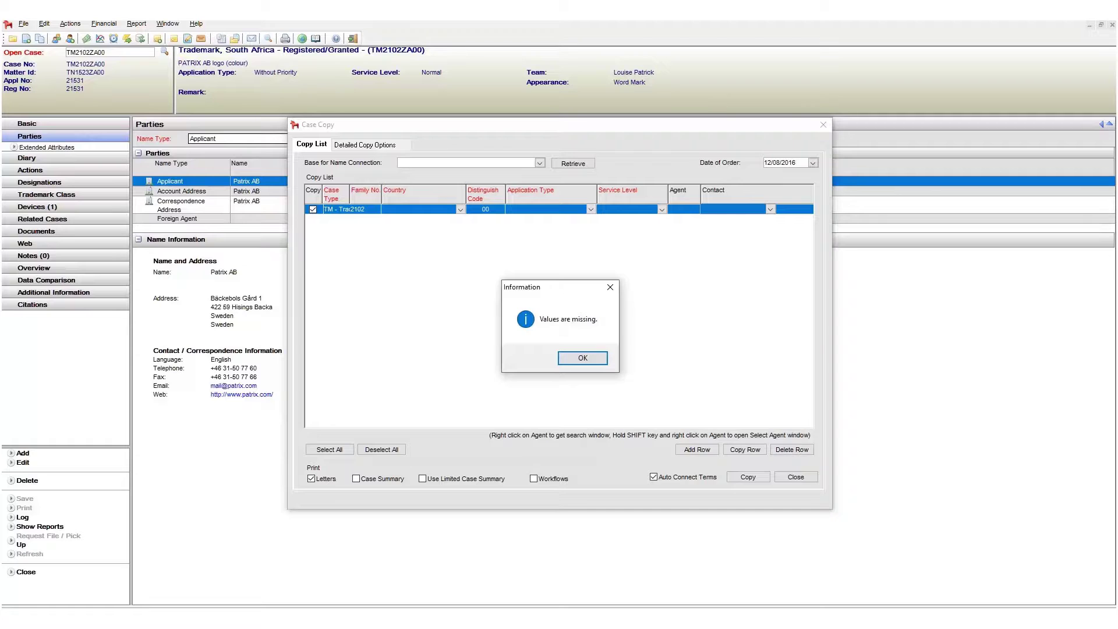
Dismiss the warning and set the row to South Africa, code 01, Without Priority, Normal service
left_click(584, 358)
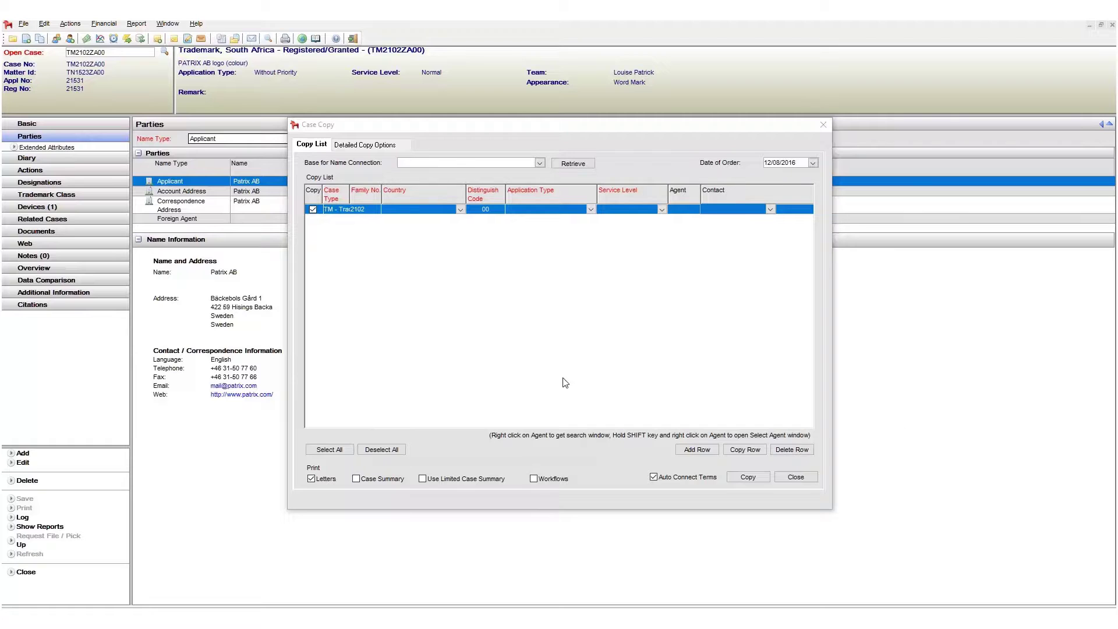
left_click(459, 209)
type("sou")
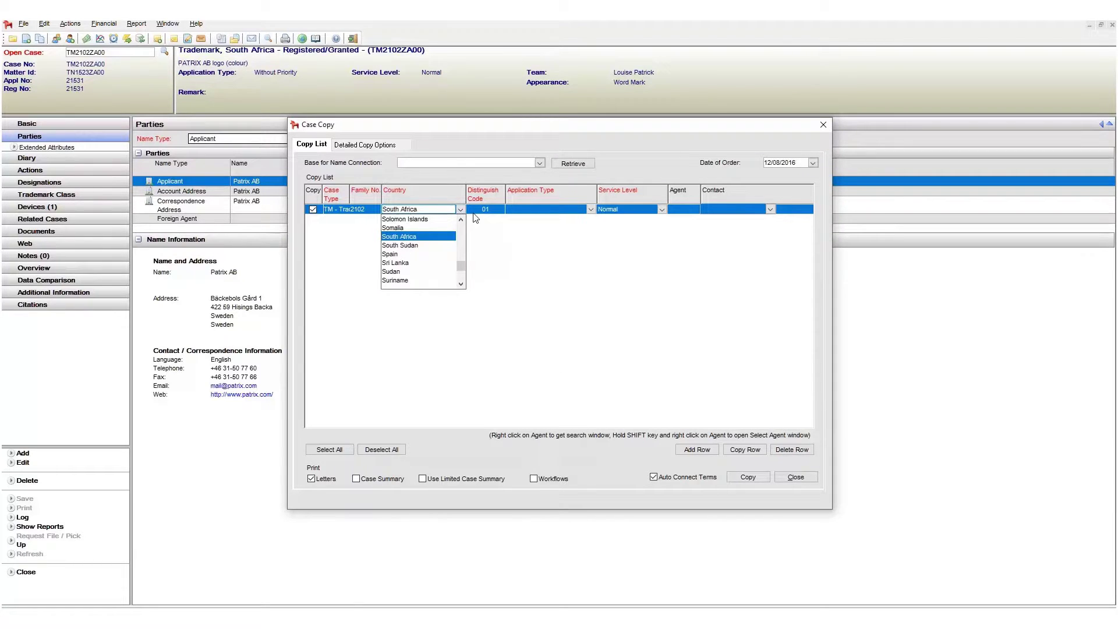
left_click(489, 211)
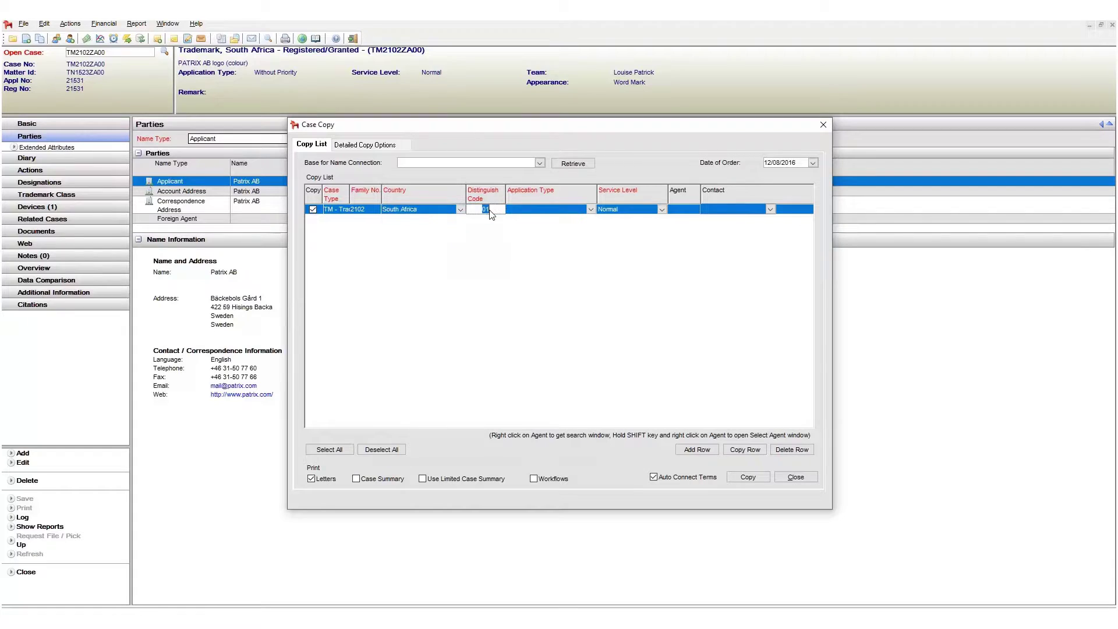
left_click(594, 214)
left_click(554, 239)
left_click(662, 209)
left_click(662, 240)
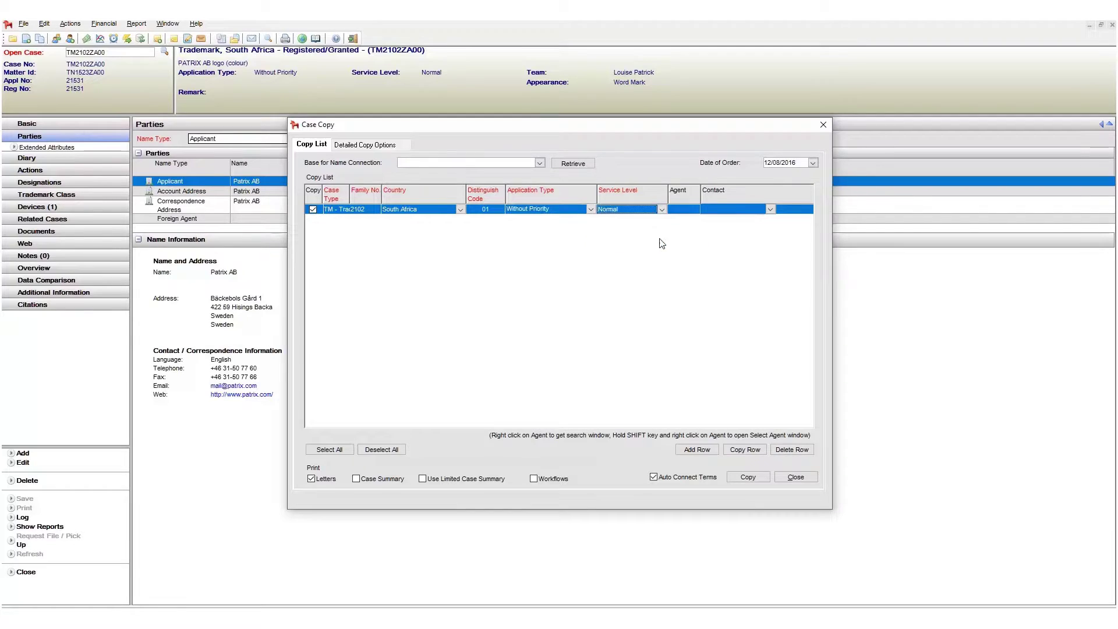
left_click(750, 449)
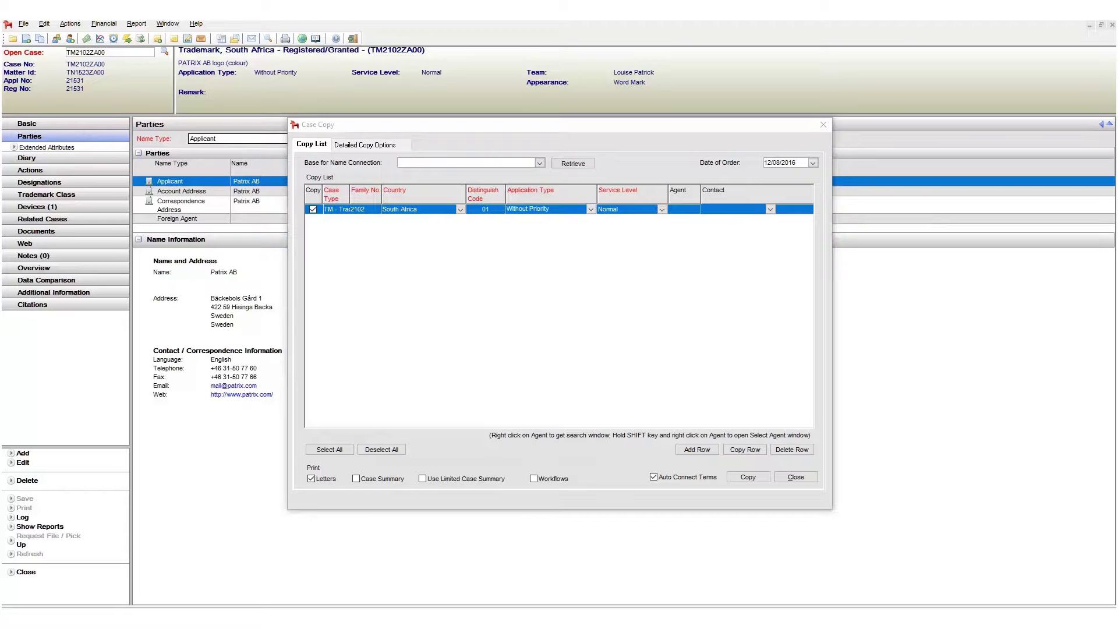
Run the copy and open the new case TM2102ZA01 from the Copy Case Report
left_click(758, 478)
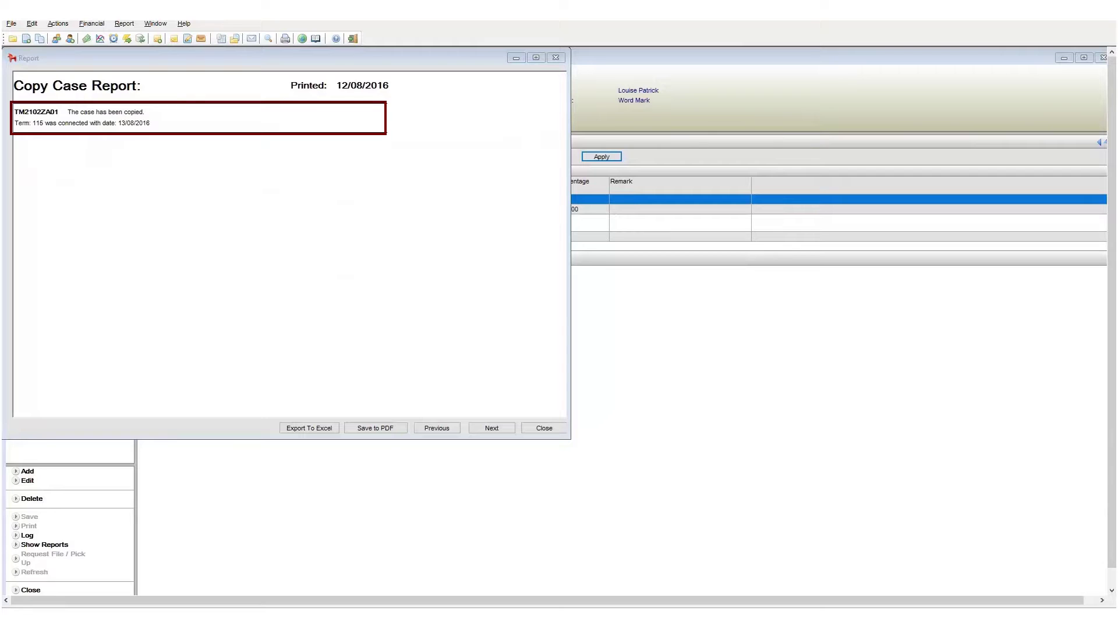
double_click(120, 118)
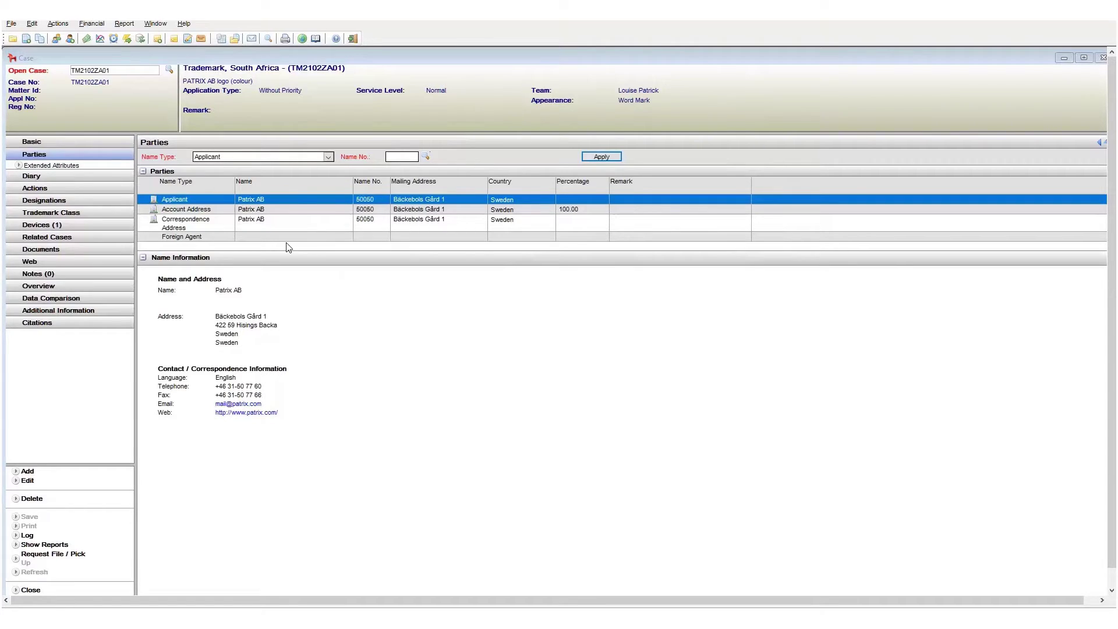
Launch the Copy Case wizard from case TM2102ZA01 using the toolbar icon
left_click(39, 38)
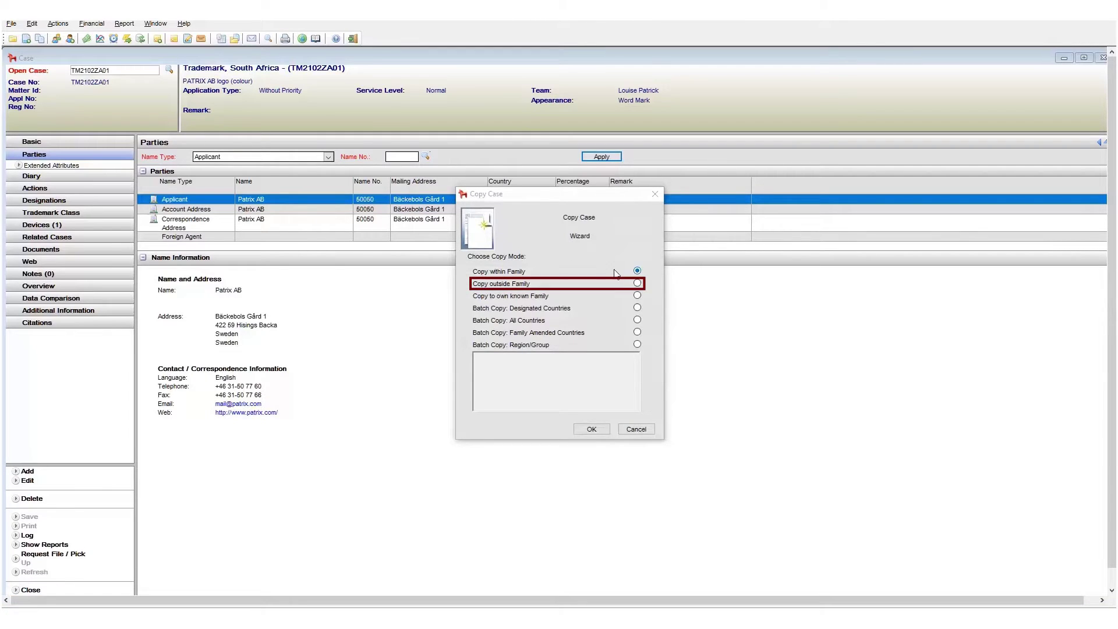
Choose Copy outside Family and confirm to bring up the Case Copy list
left_click(637, 283)
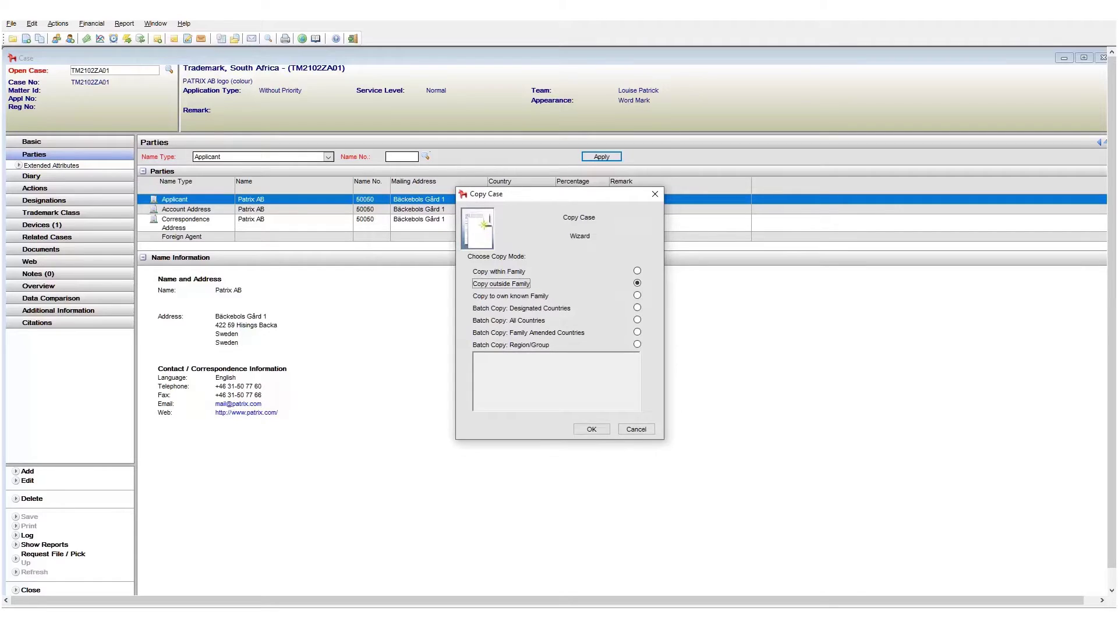
left_click(590, 429)
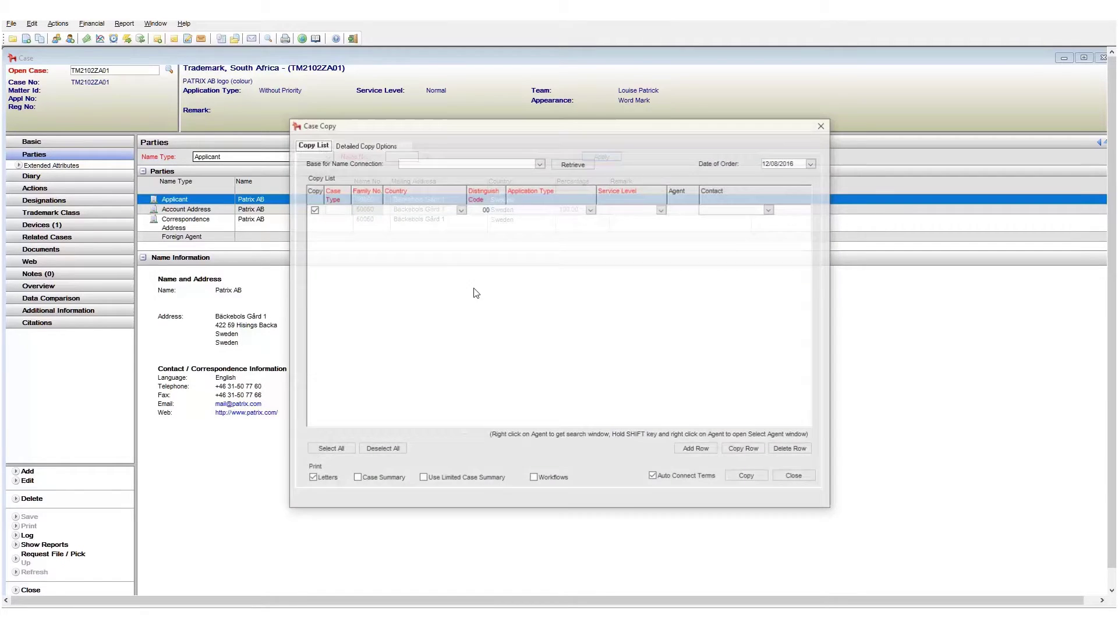
Set the copy row to South Africa, TM - Trademark, Without Priority, and run Copy, creating TM2108ZA00
left_click(423, 211)
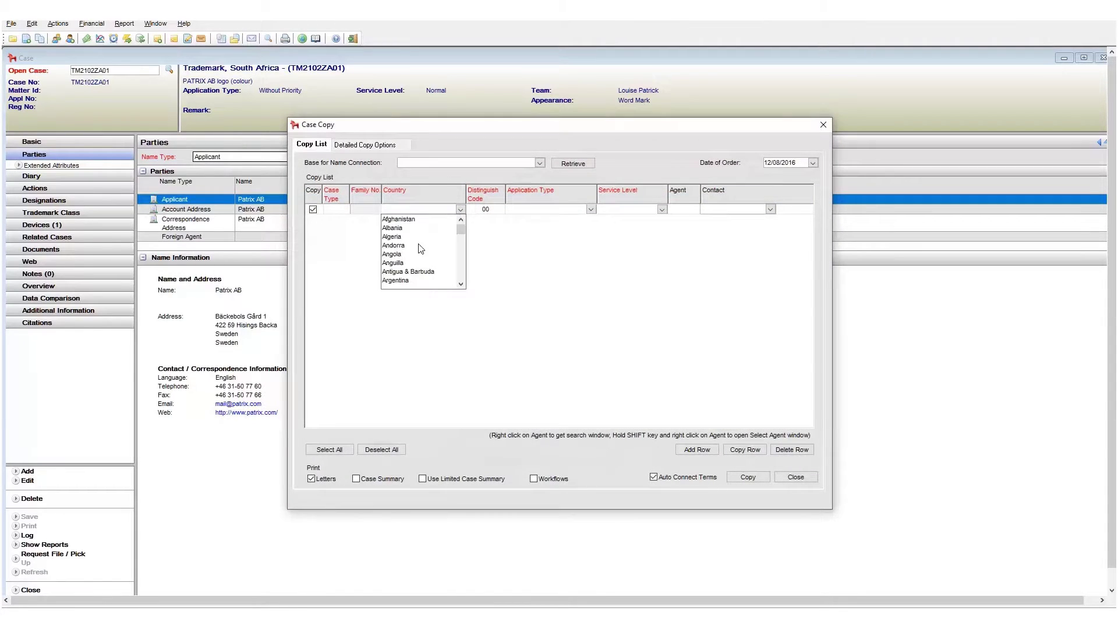
left_click(420, 244)
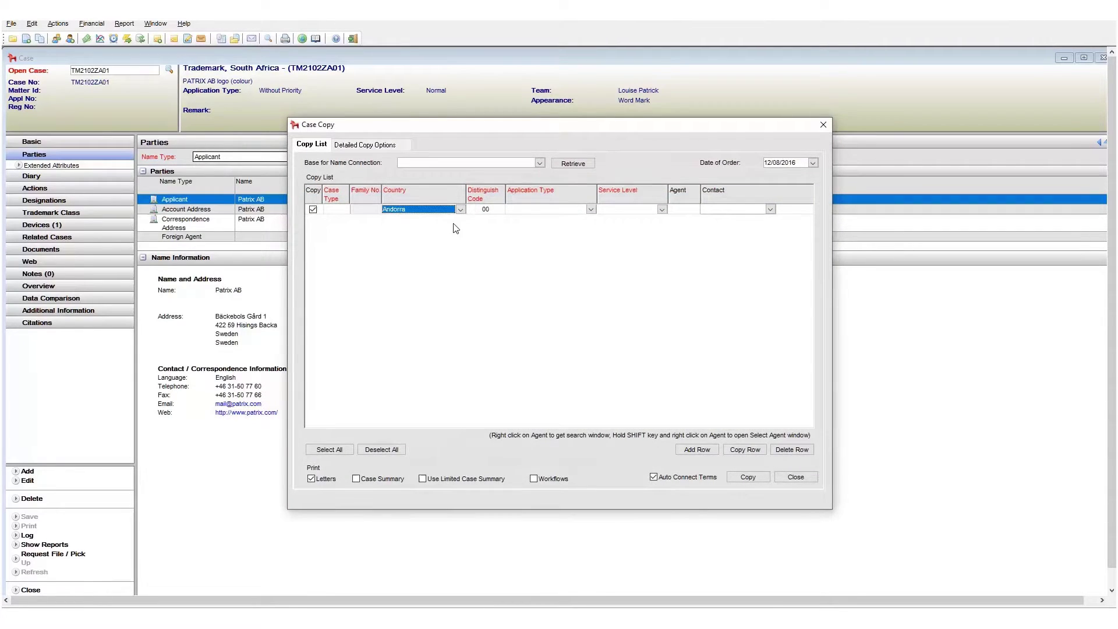
left_click(544, 211)
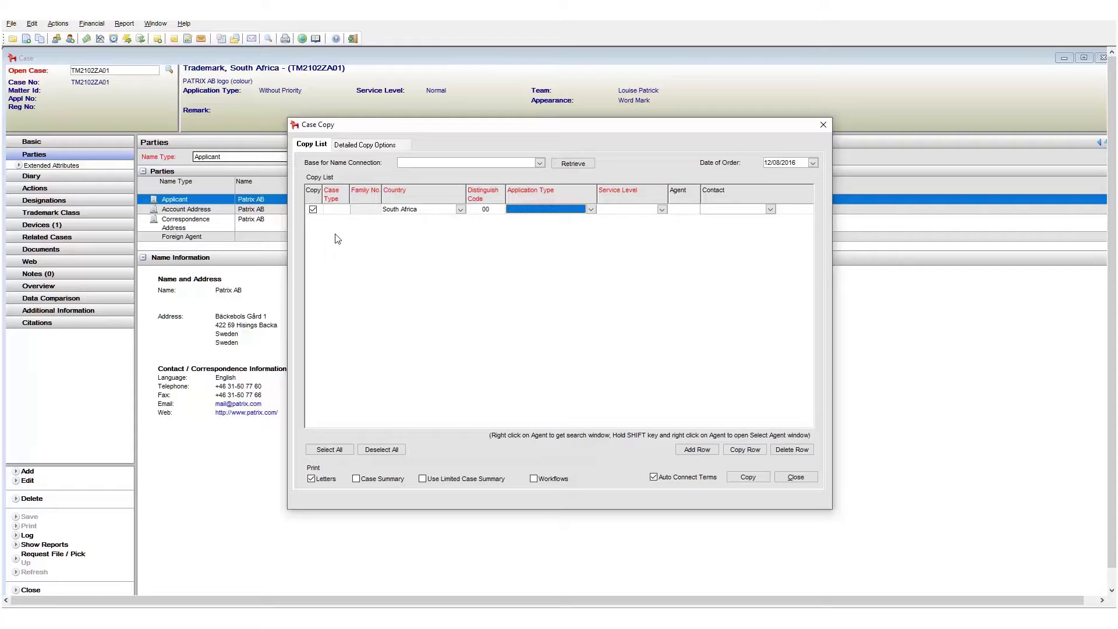
left_click(336, 215)
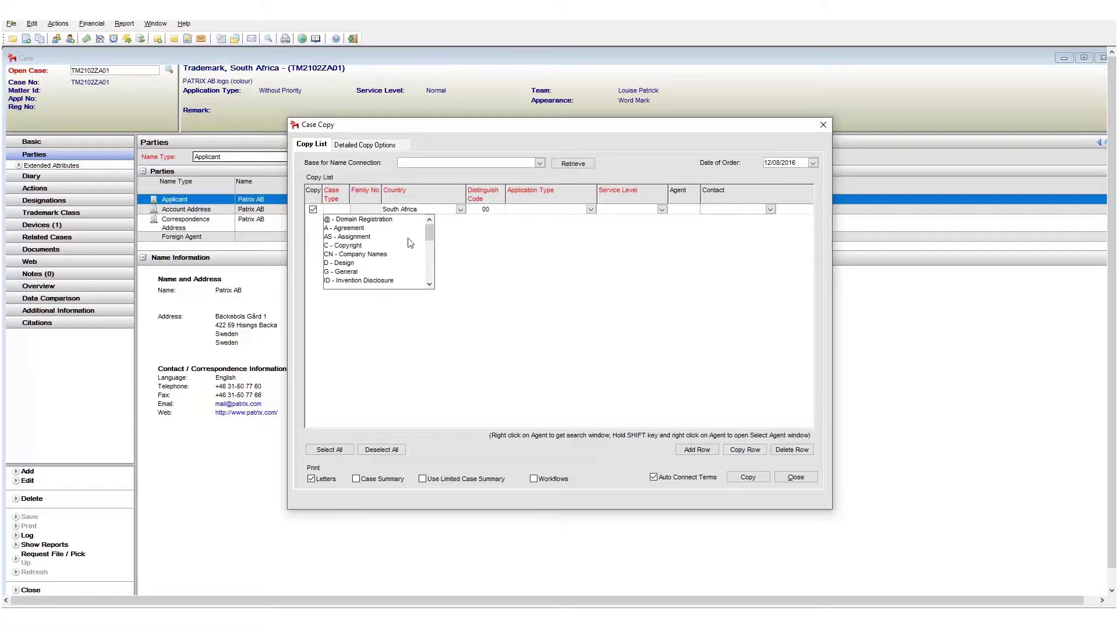
left_click_drag(431, 235, 434, 273)
left_click(386, 255)
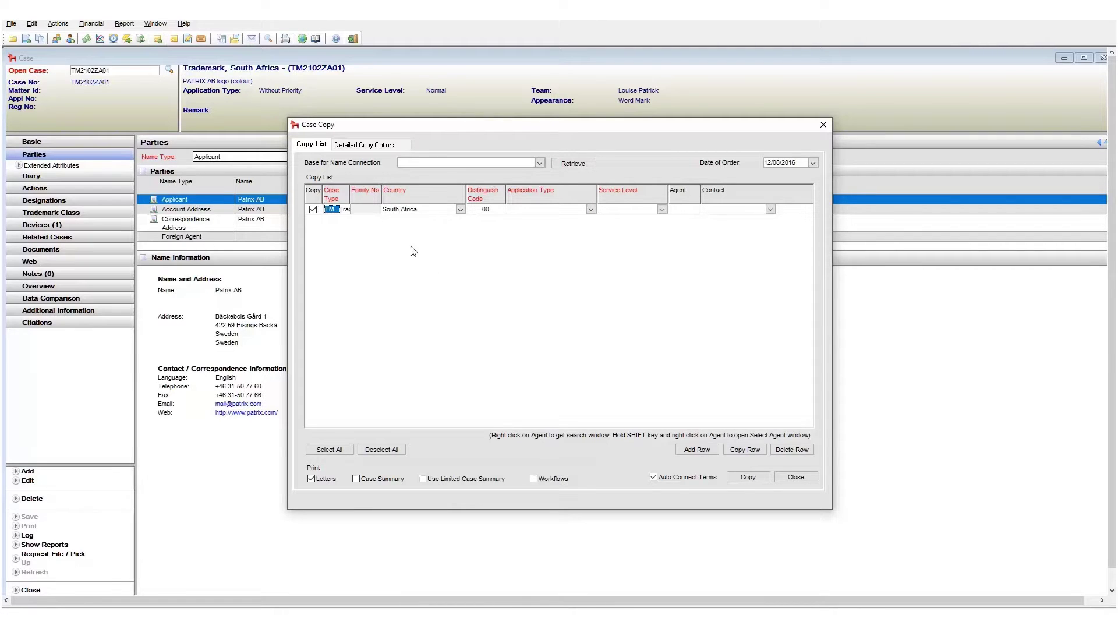
left_click(592, 211)
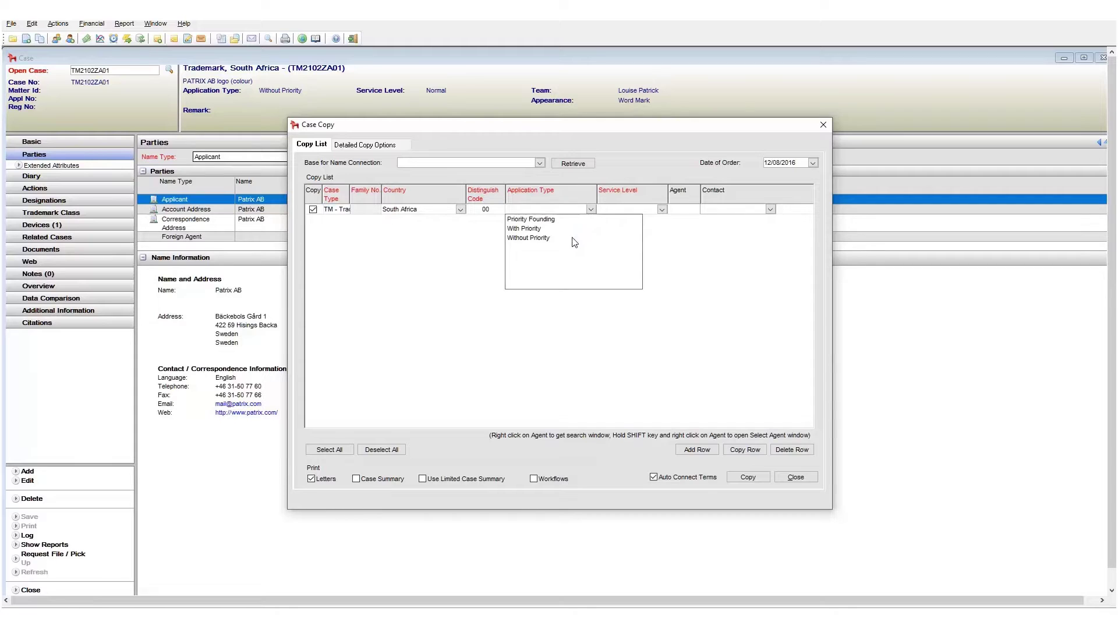
left_click(573, 239)
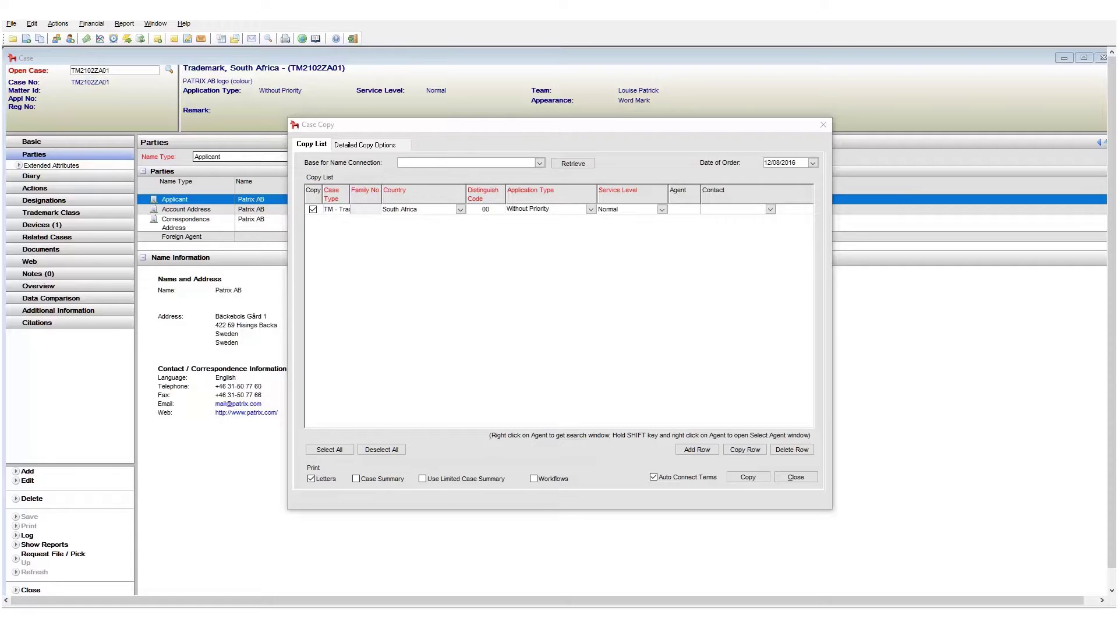
left_click(757, 476)
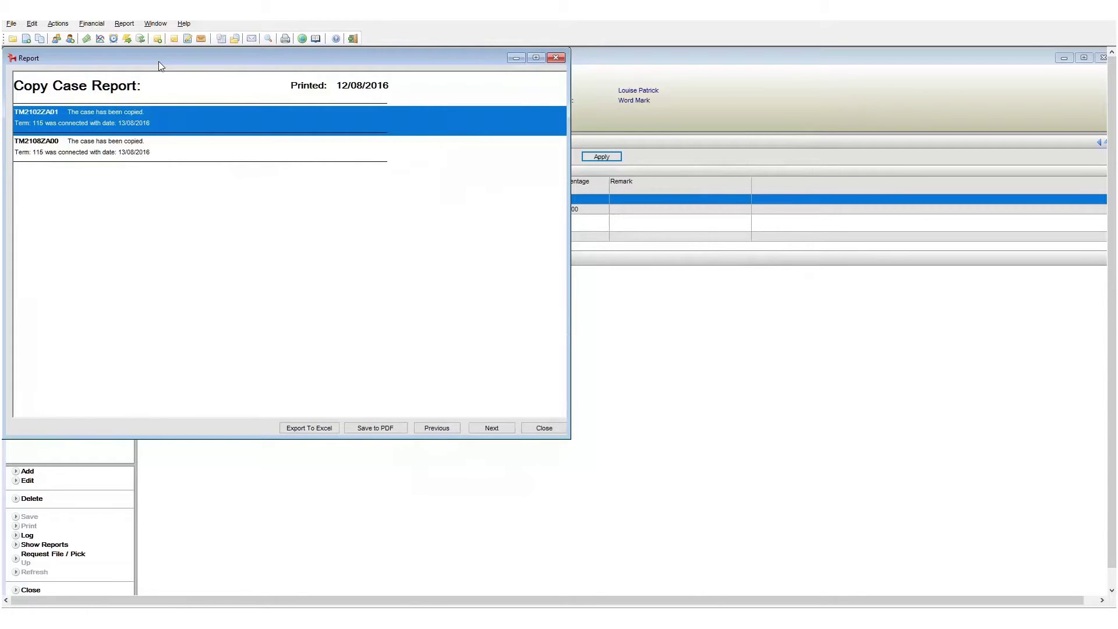
Close the copy report and select Copy to own known Family in the wizard
left_click(561, 61)
left_click(547, 296)
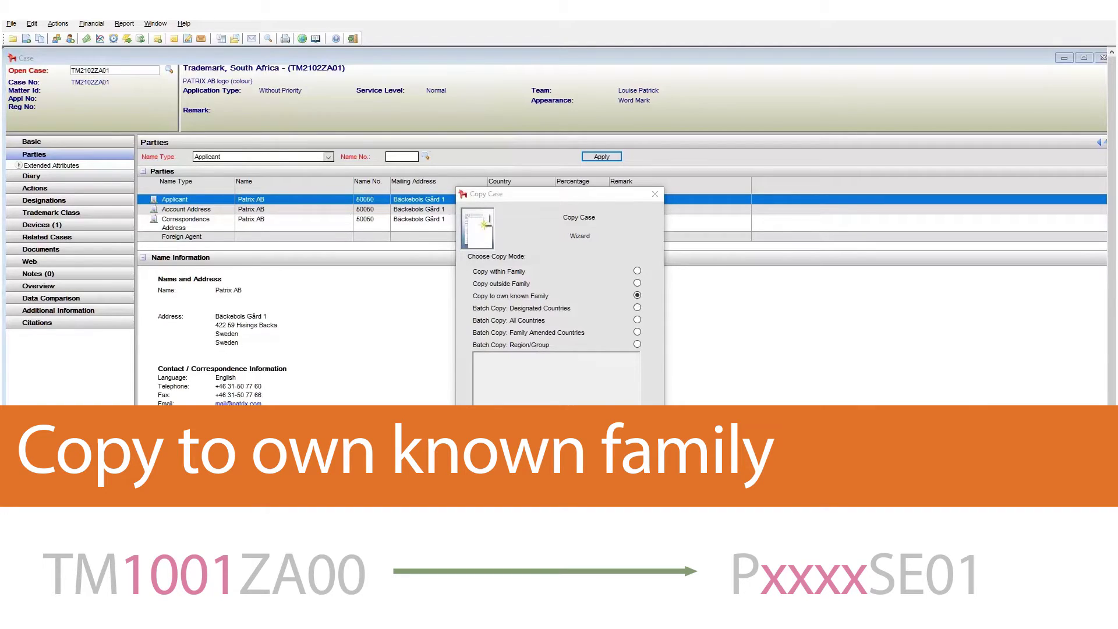
Confirm the copy mode and enter family number 123545752 for the trademark copy row
key("Return")
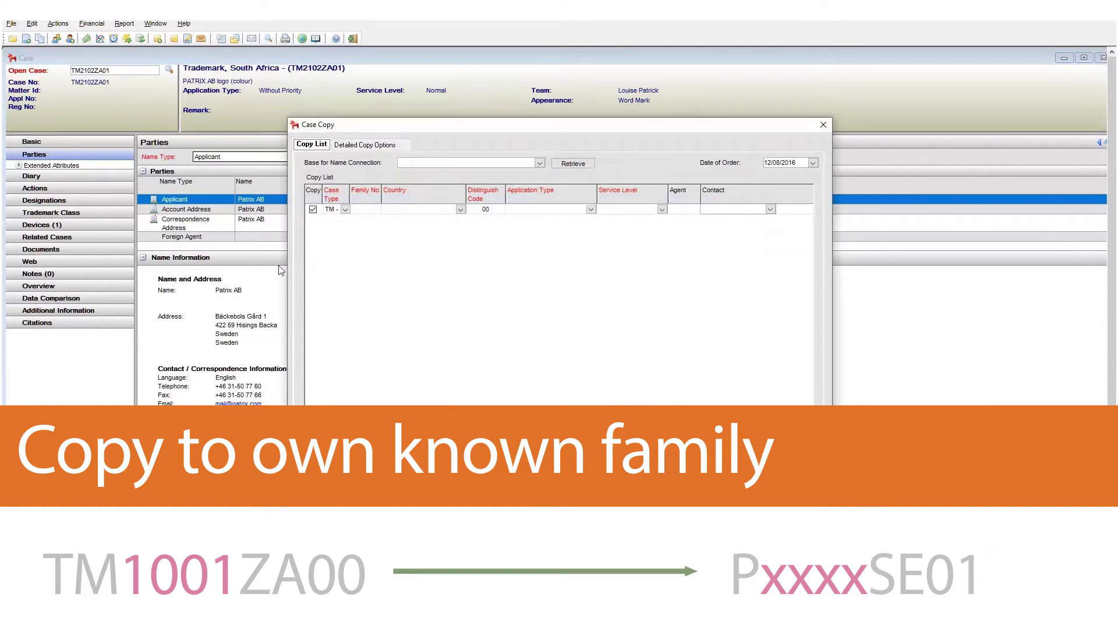
left_click(362, 211)
type("123545752")
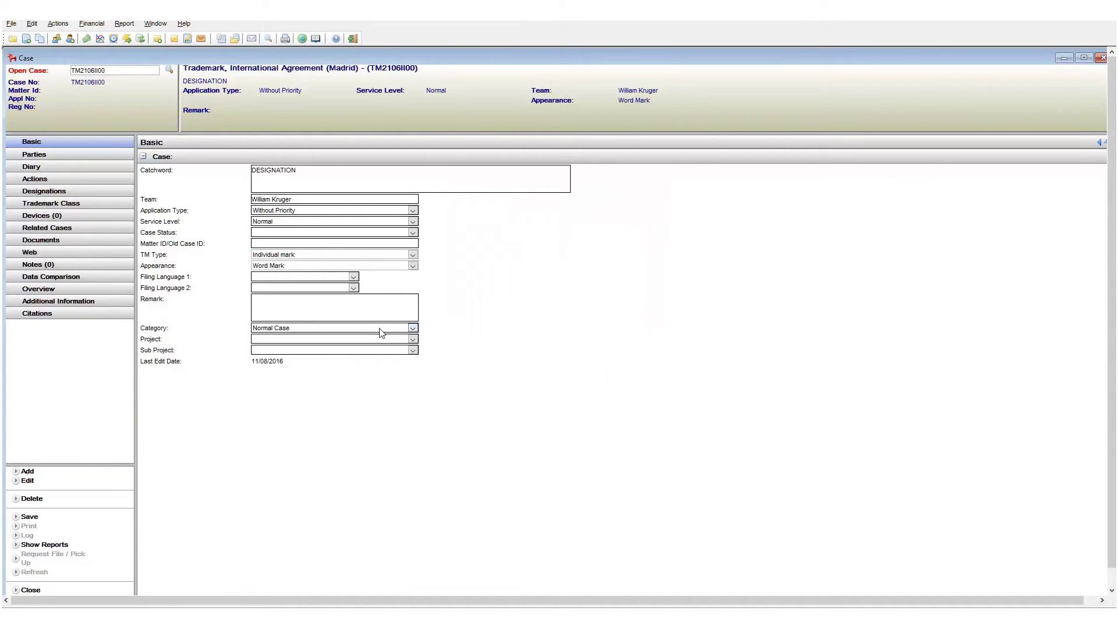
From the Designations view, batch copy to Designated Countries, listing the twelve countries Austria through Monaco
left_click(82, 192)
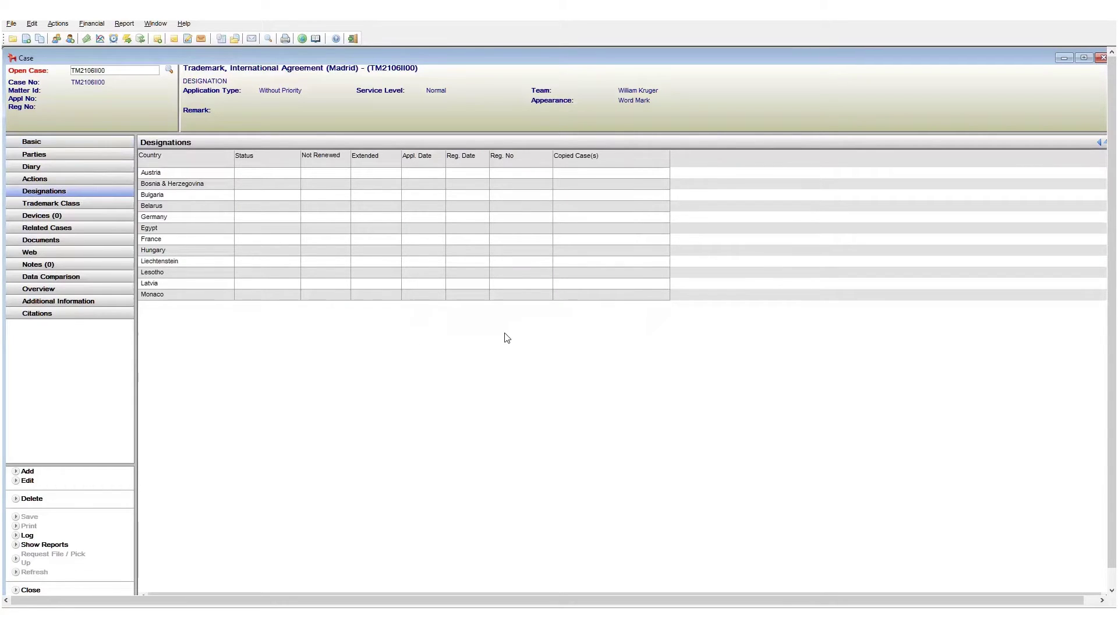
left_click(56, 38)
left_click(573, 309)
left_click(591, 430)
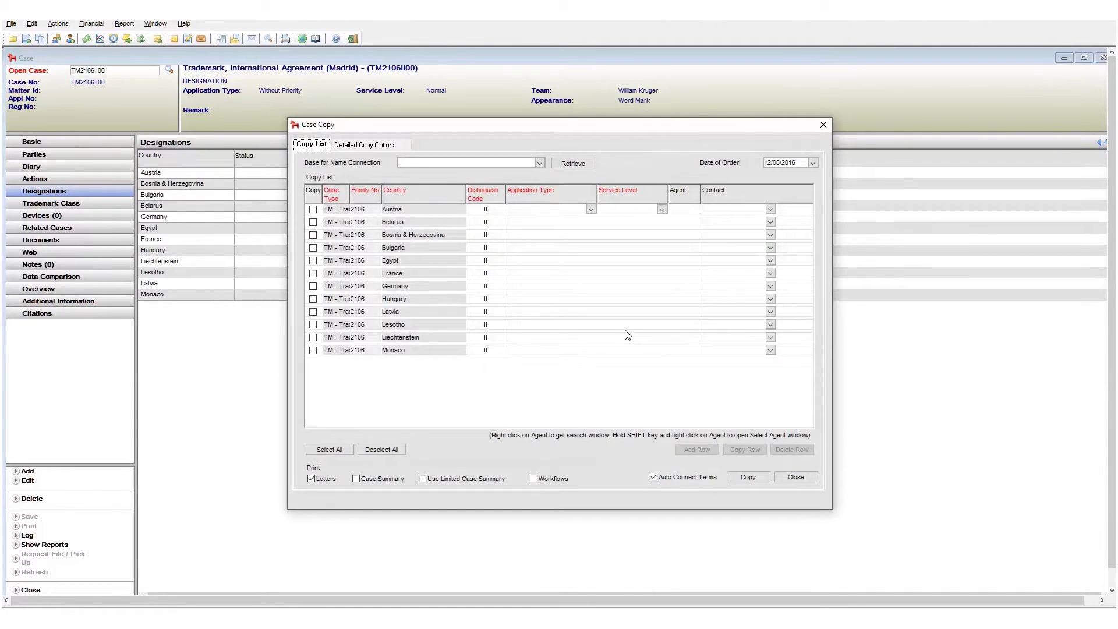
Close the designated-countries list and restart the copy as Copy within Family after trying each batch option
left_click(823, 125)
left_click(40, 39)
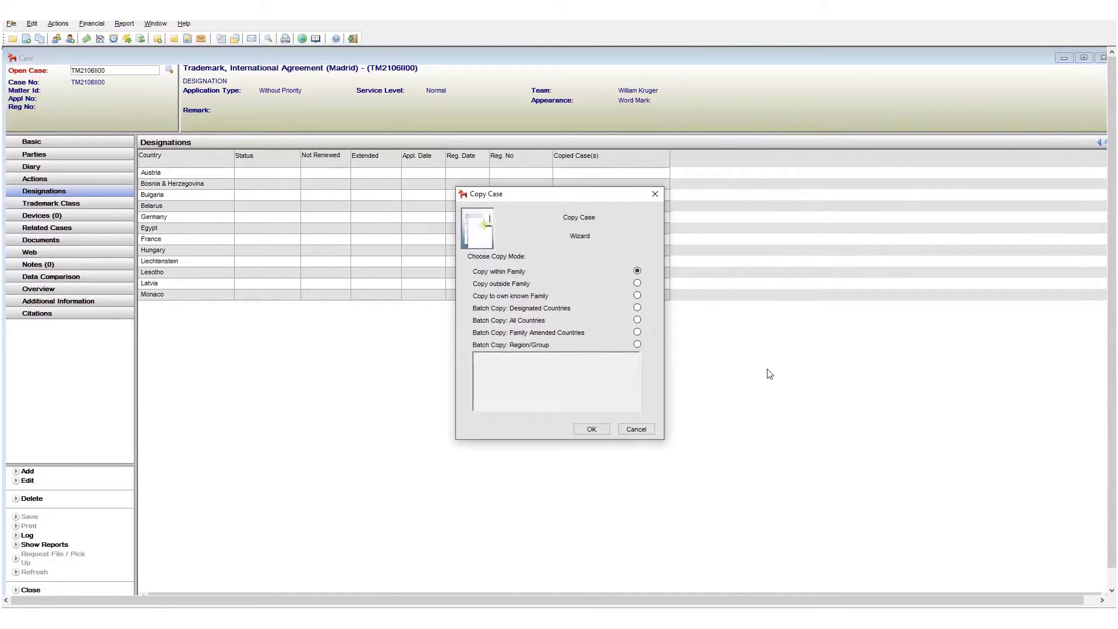
left_click(637, 320)
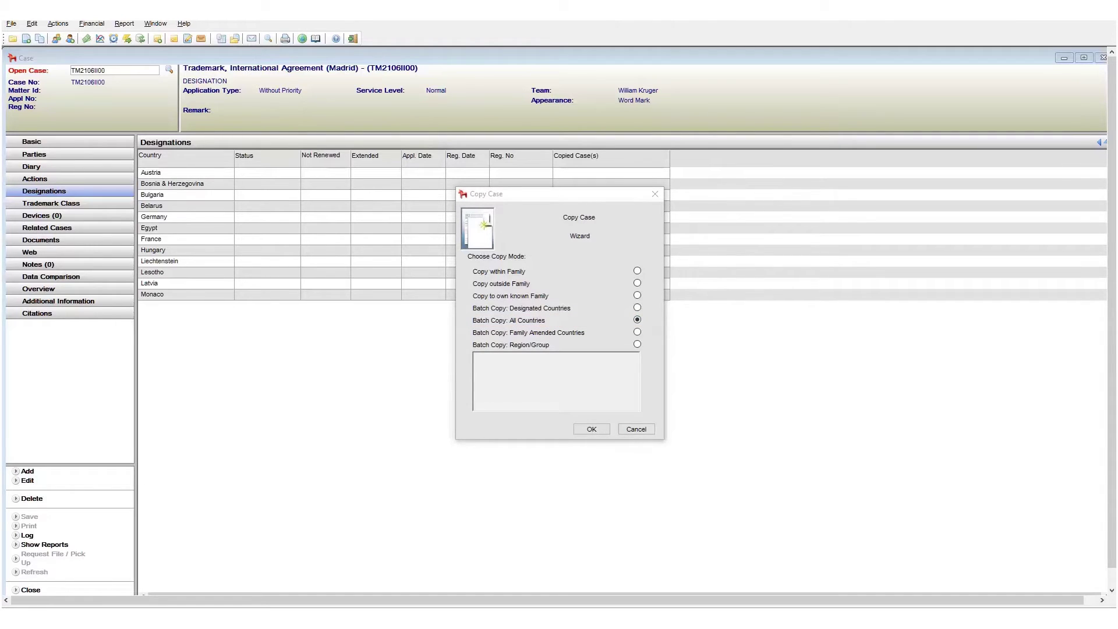
left_click(636, 335)
left_click(637, 344)
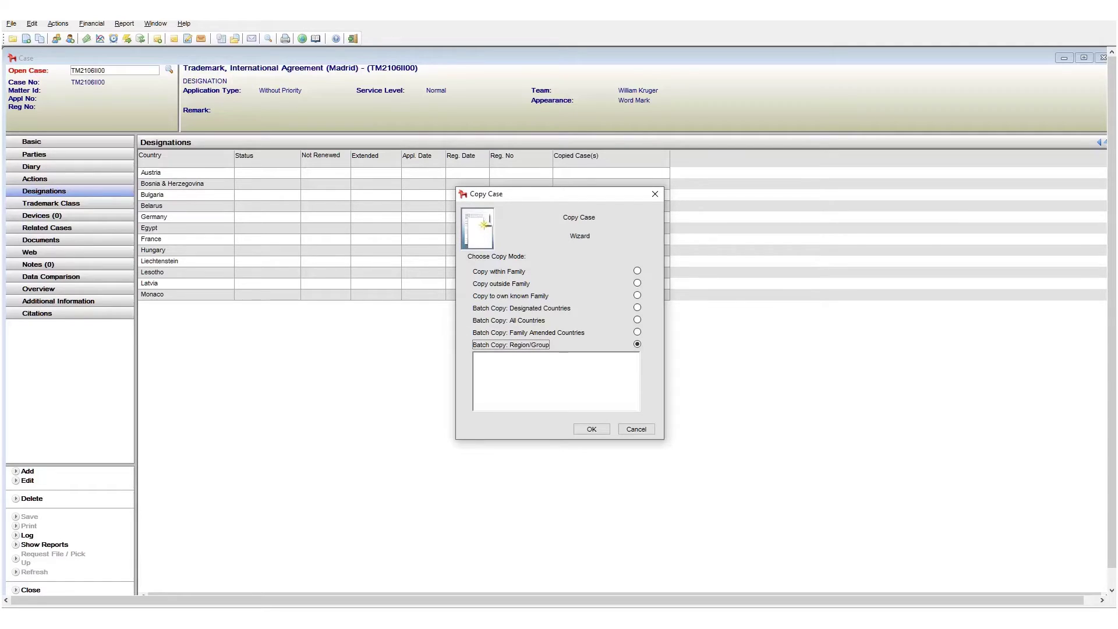
left_click(637, 271)
left_click(590, 432)
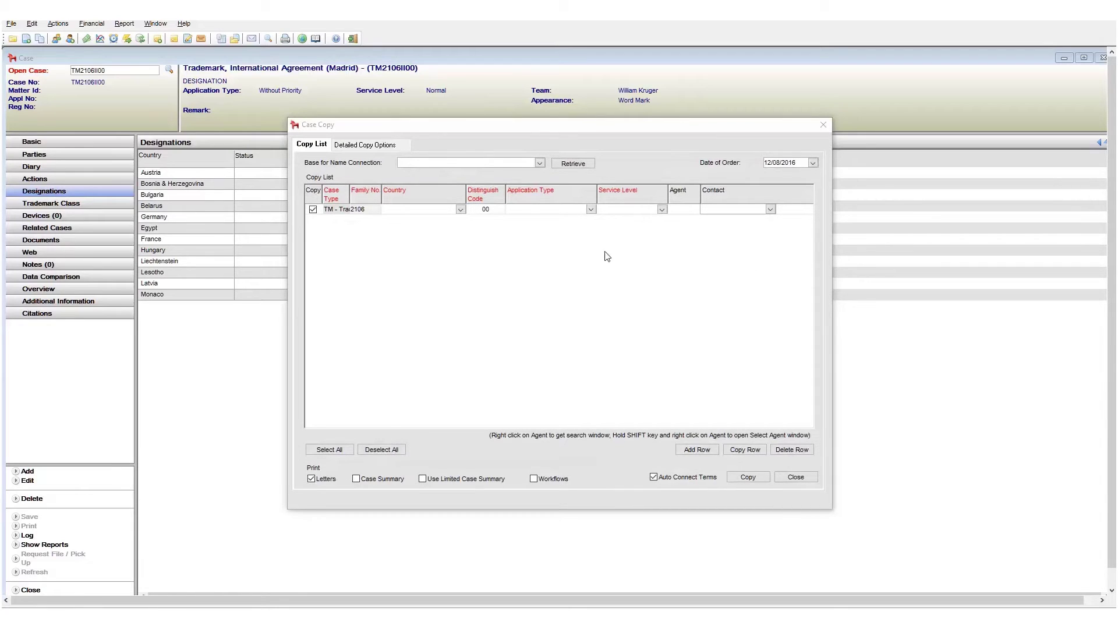
Set the order date to 17/08/2016 and experiment with adding and deleting copy rows
left_click(813, 163)
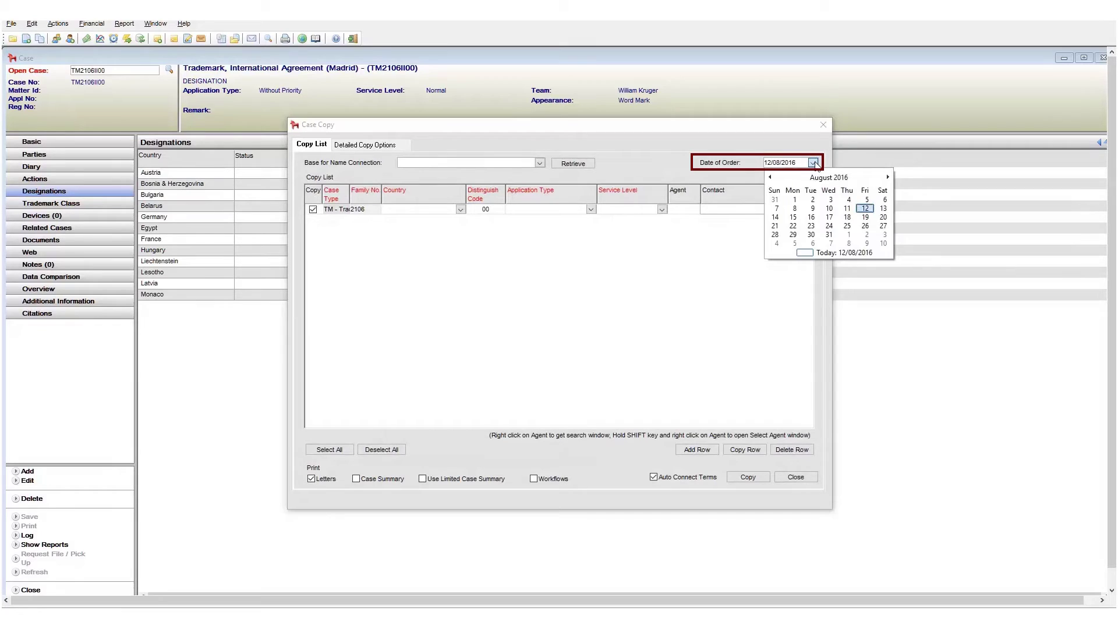
left_click(829, 218)
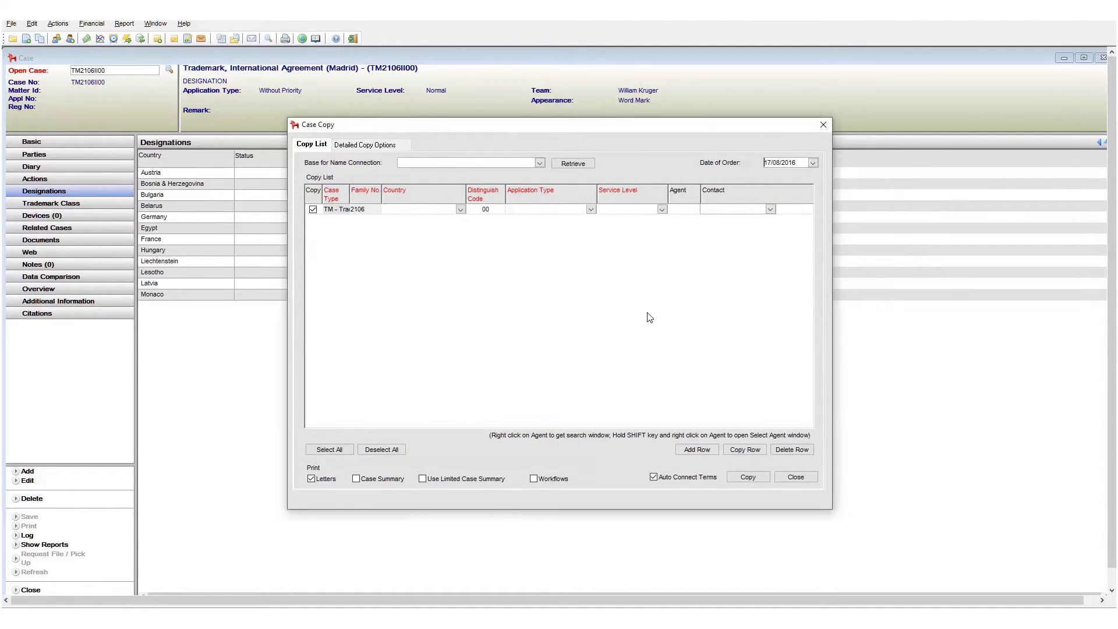
left_click(697, 451)
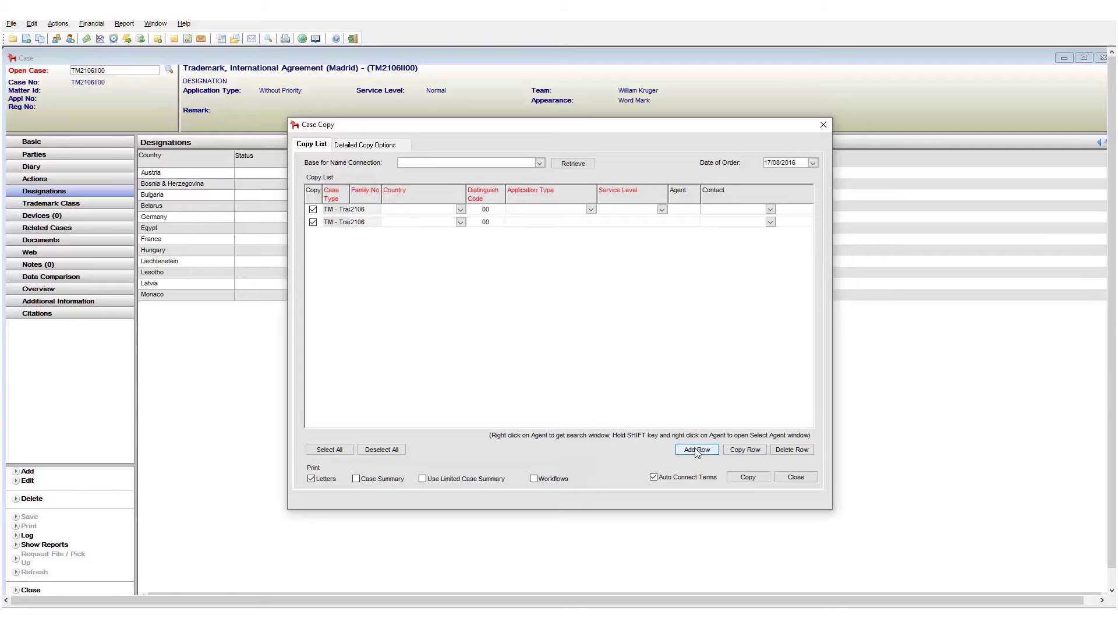
left_click(698, 451)
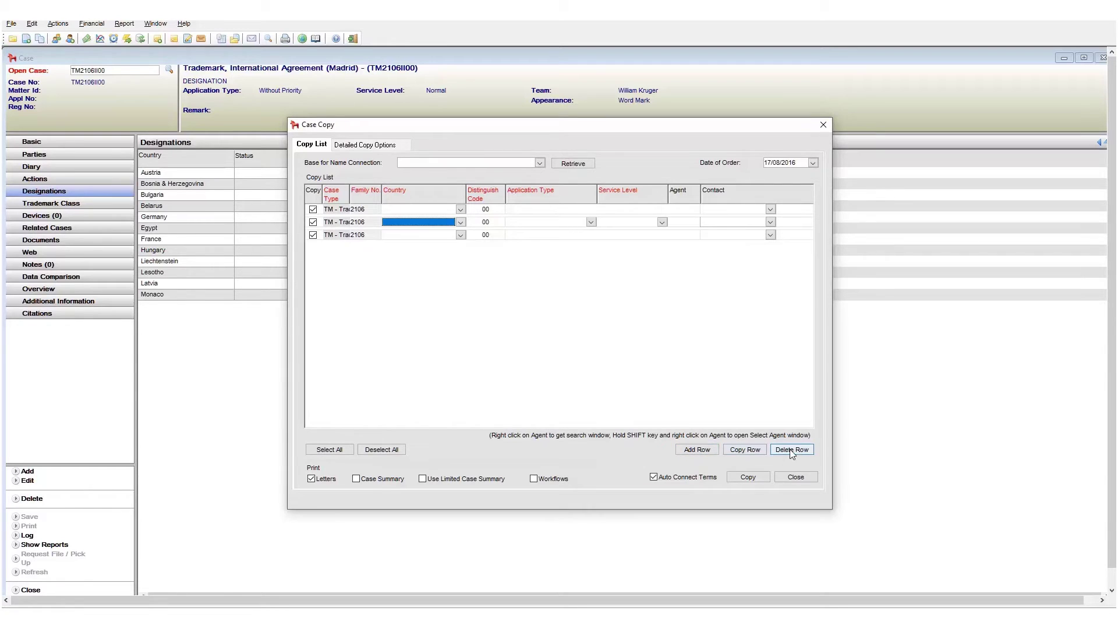
left_click(695, 450)
left_click(694, 450)
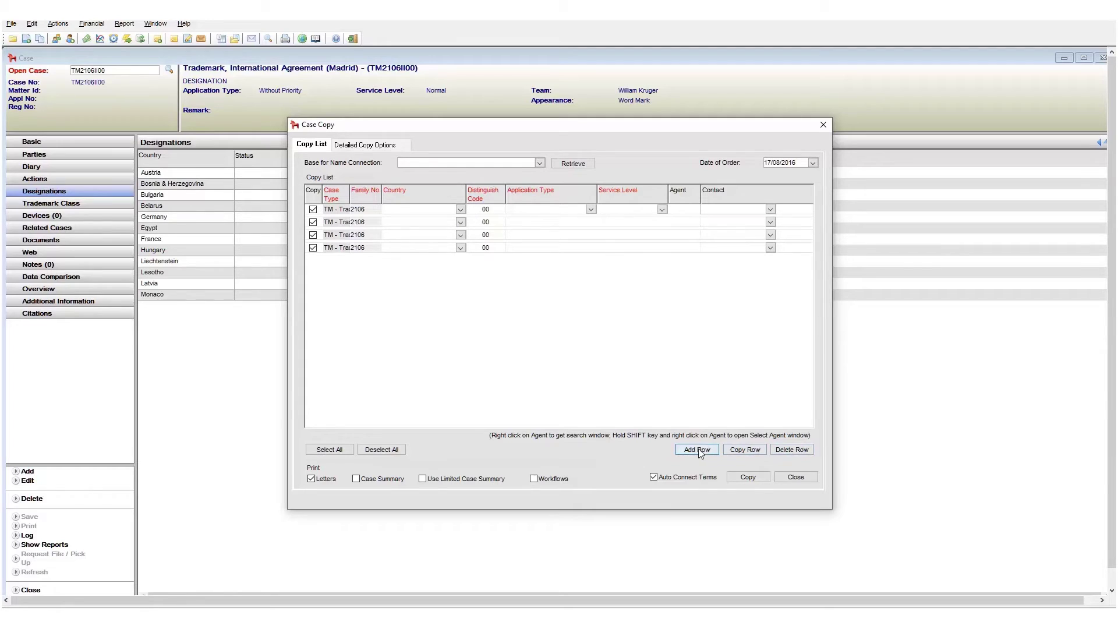
left_click(784, 451)
left_click(785, 452)
left_click(784, 452)
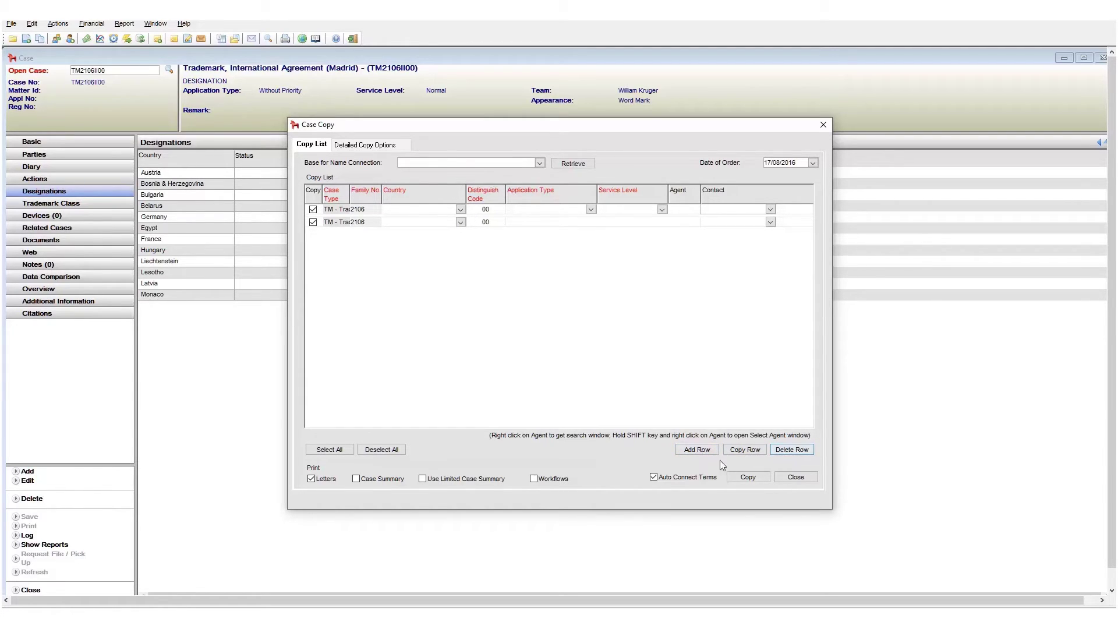
left_click(699, 449)
left_click(699, 449)
left_click(699, 449)
Remove the extra copy rows, leaving a single trademark row
left_click(460, 235)
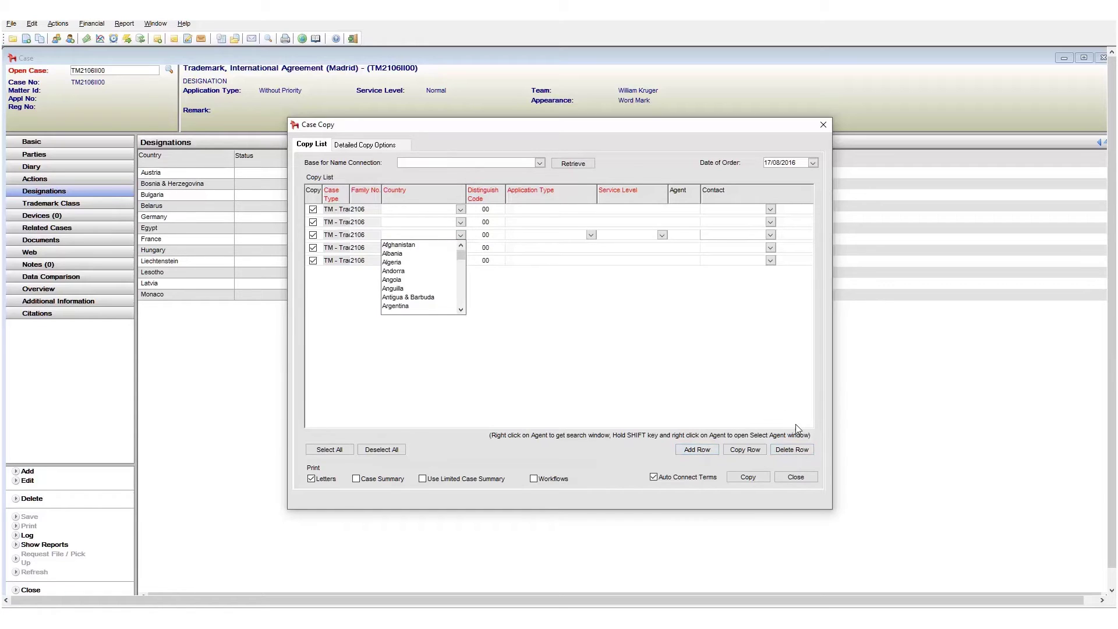
left_click(794, 449)
left_click(794, 450)
left_click(795, 450)
left_click(794, 449)
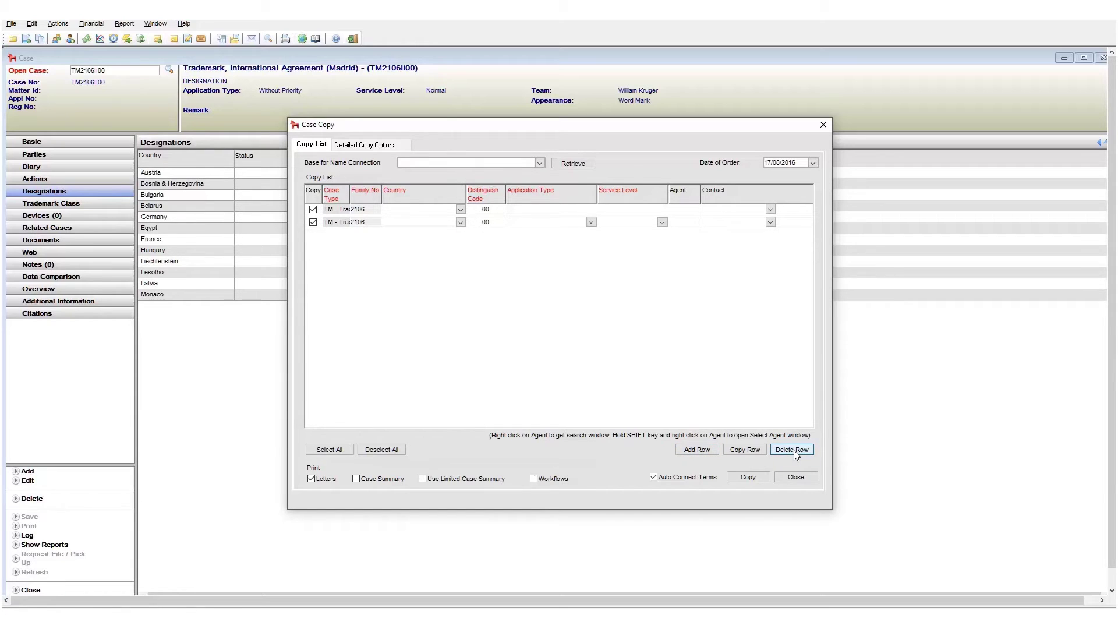
left_click(795, 450)
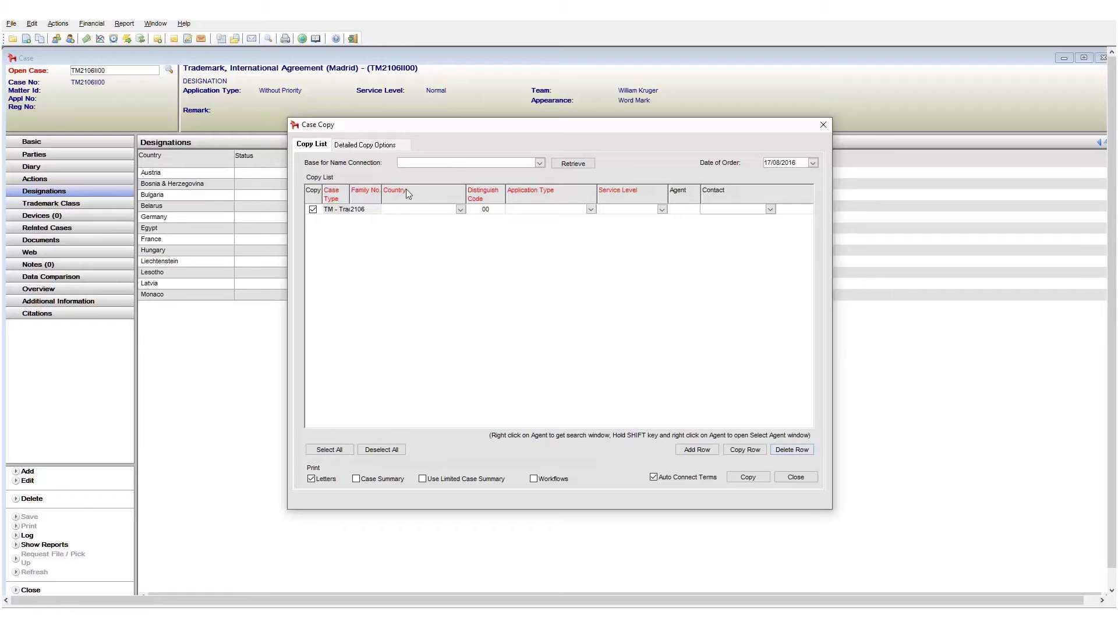
Fill row 1 with Anguilla and Based on Foreign IP Right, duplicate it twice, delete the duplicates, then add a row
left_click(460, 210)
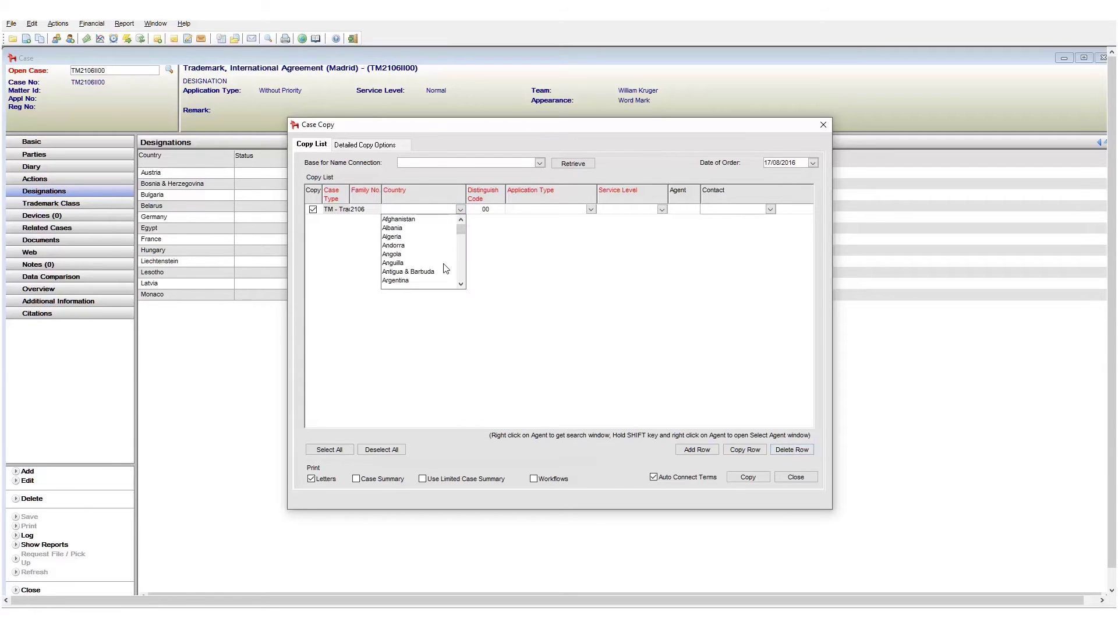
left_click(421, 268)
left_click(561, 209)
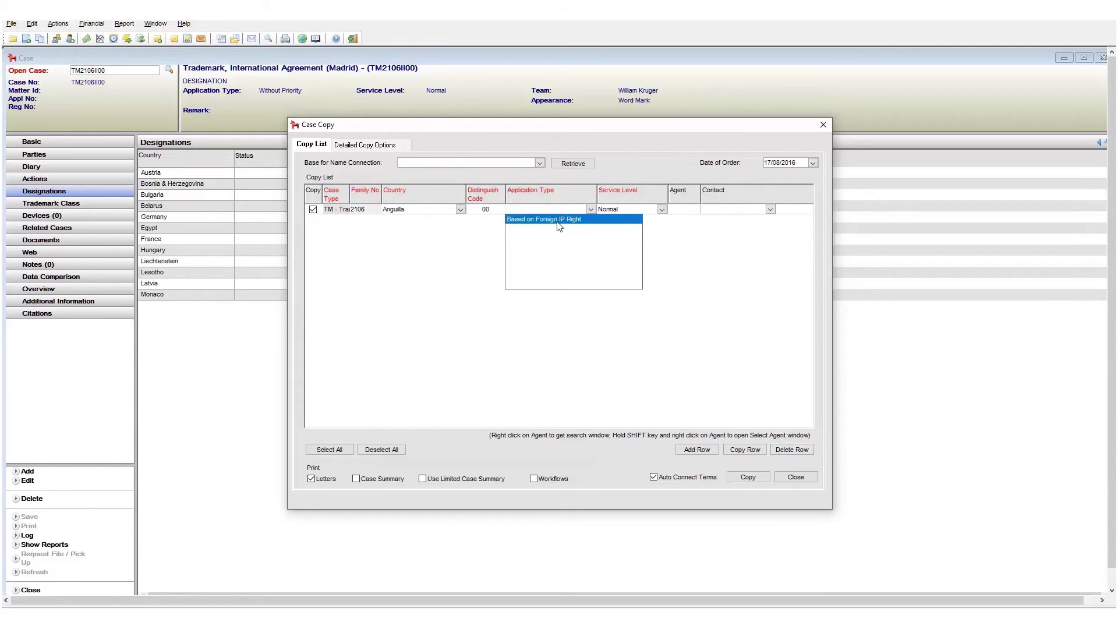
left_click(567, 230)
left_click(753, 450)
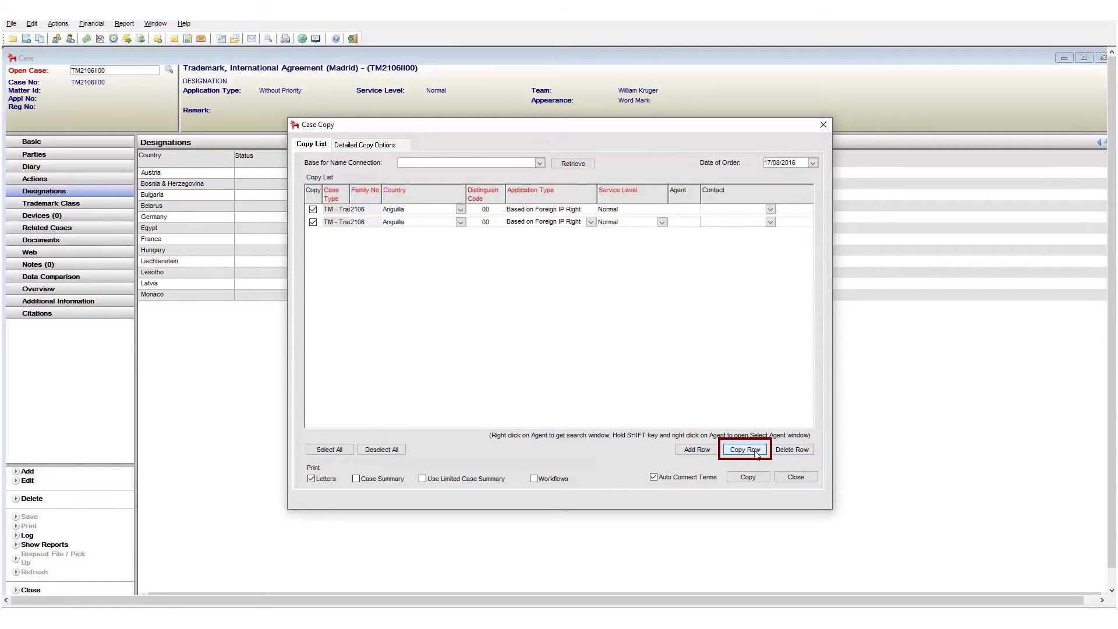
left_click(754, 449)
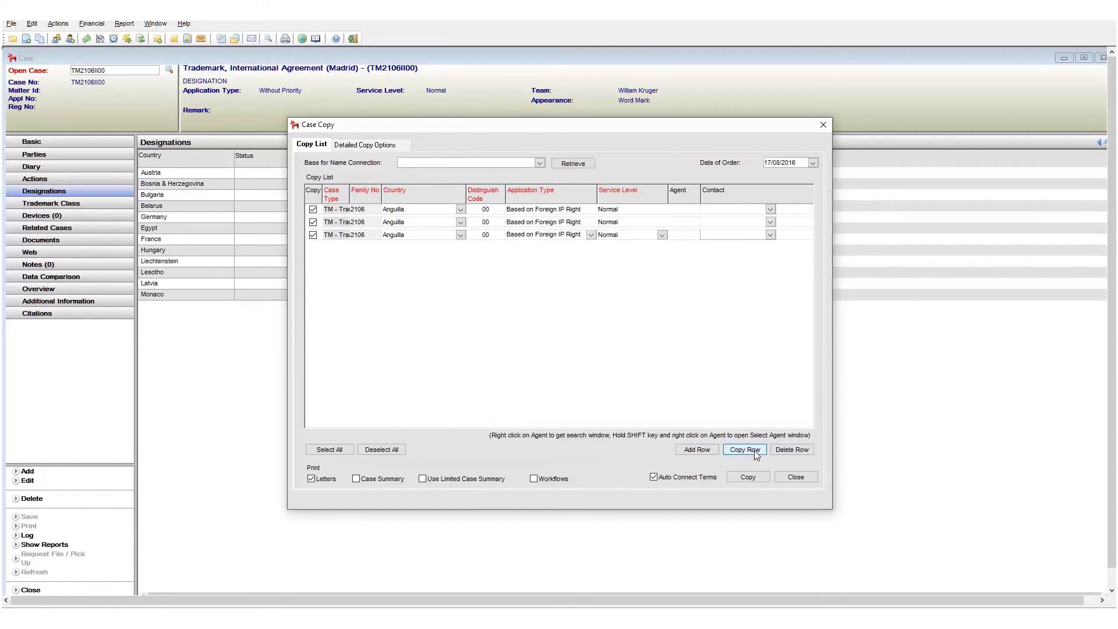
left_click(798, 451)
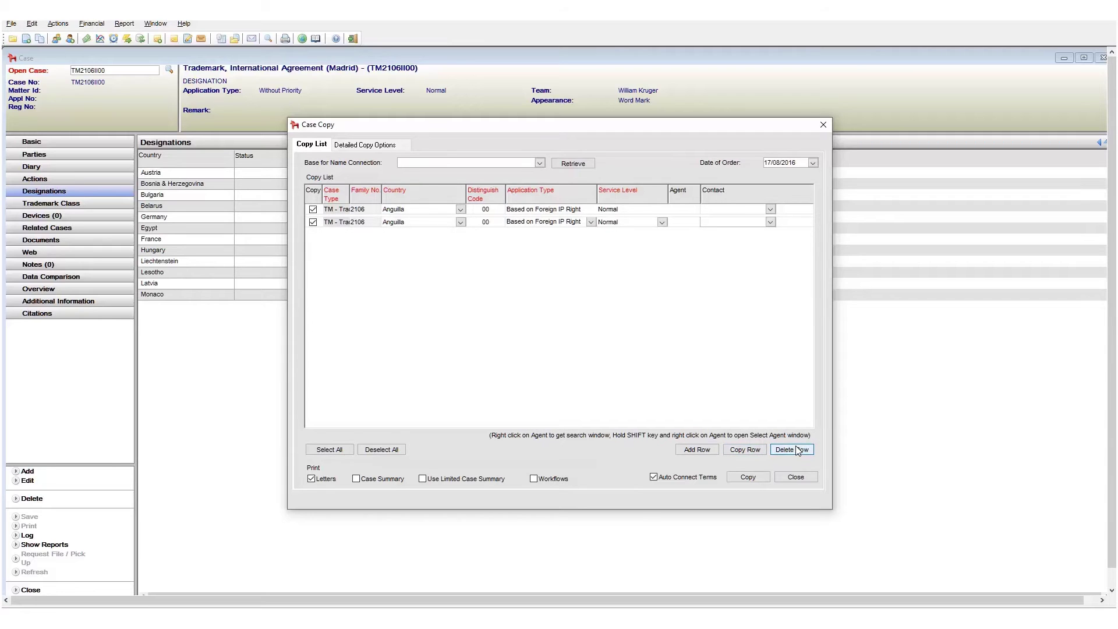
left_click(793, 451)
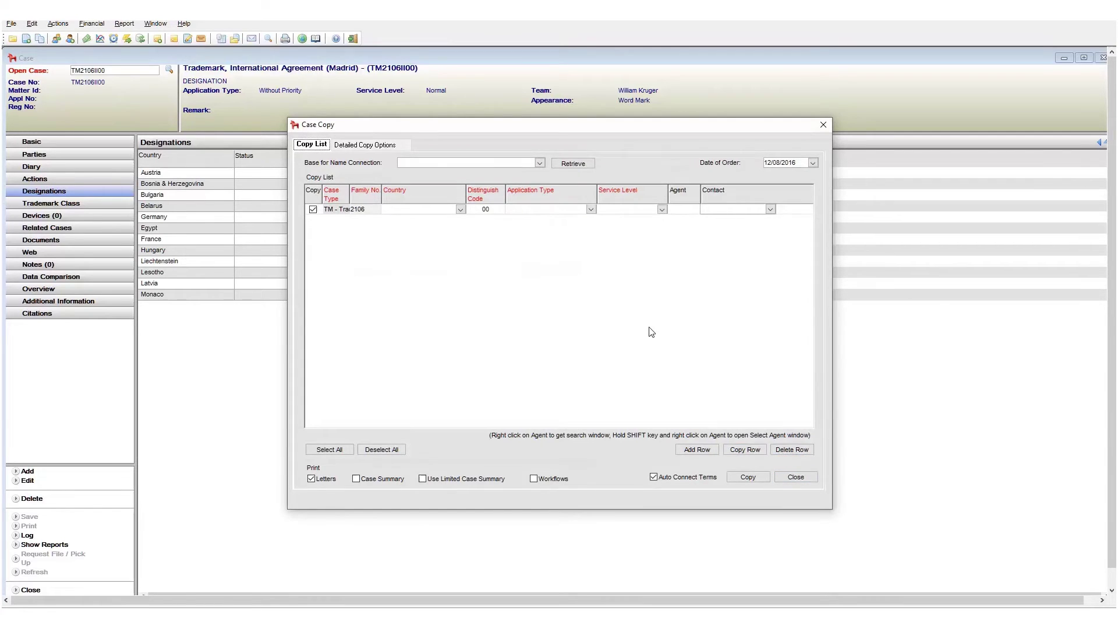
left_click(702, 452)
Add rows up to five, set row 1 to Andorra, apply Without Priority to all, then view Detailed Copy Options
left_click(703, 454)
left_click(703, 454)
left_click(704, 454)
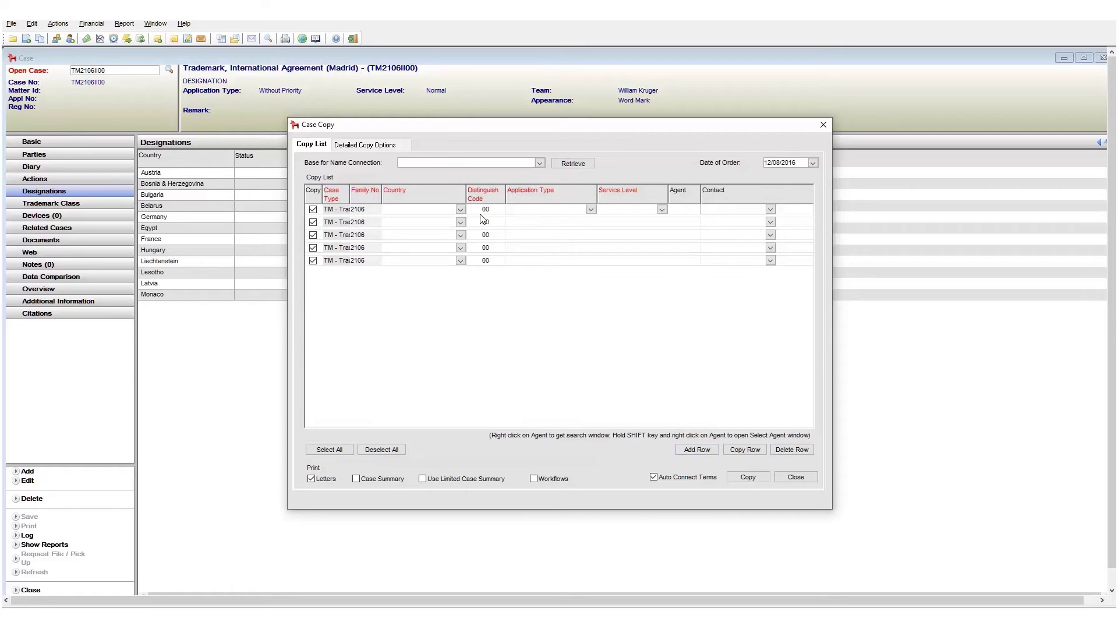
left_click(461, 210)
left_click(431, 252)
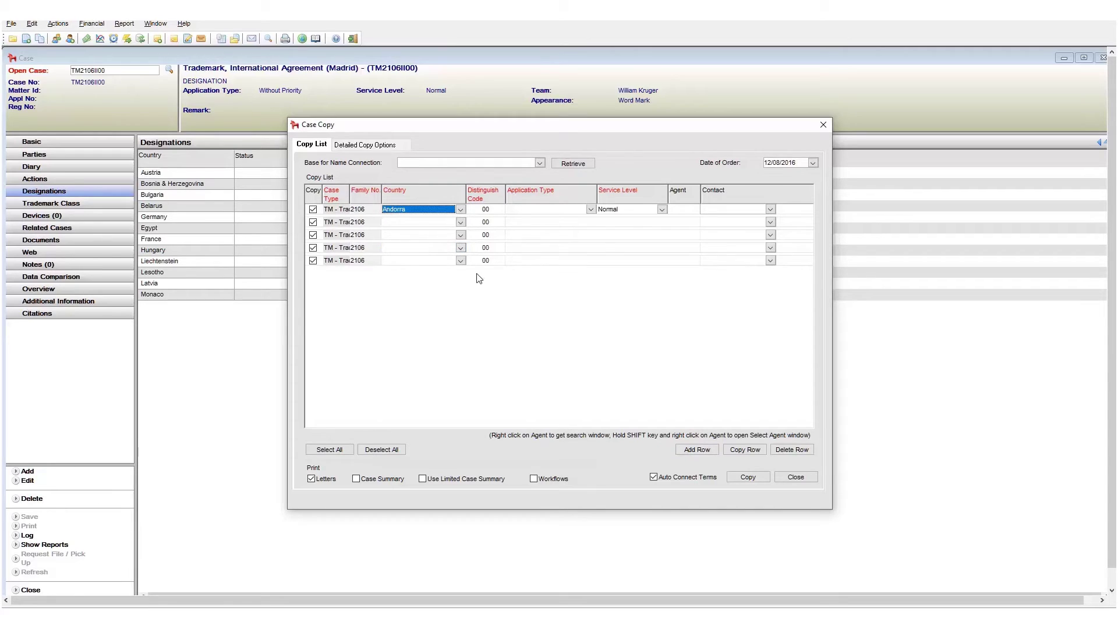
left_click(591, 209)
left_click(573, 242)
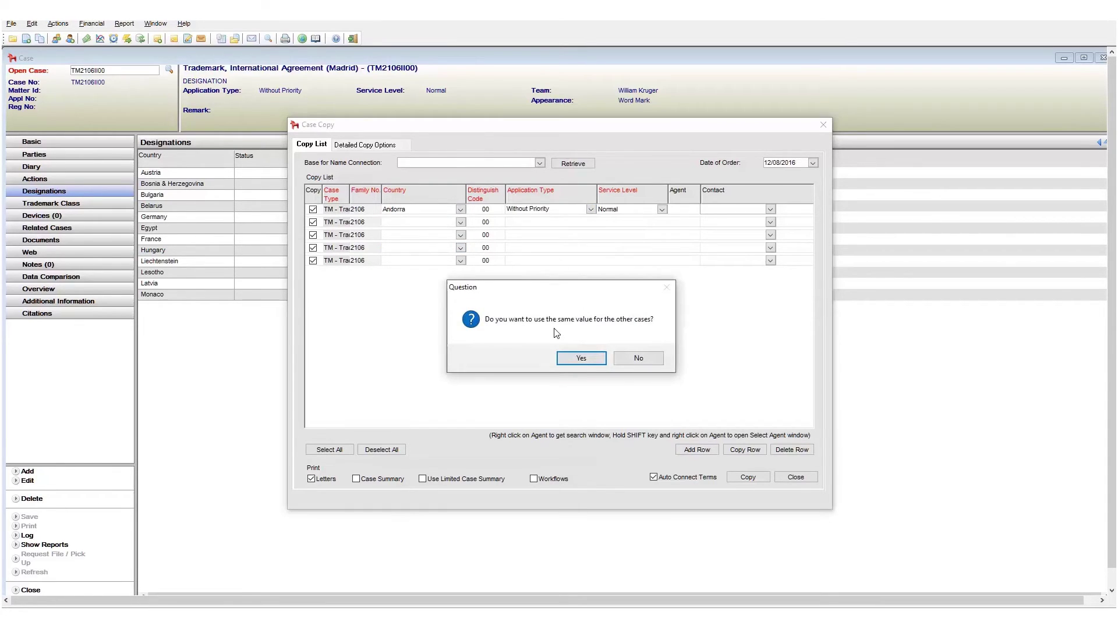
left_click(572, 356)
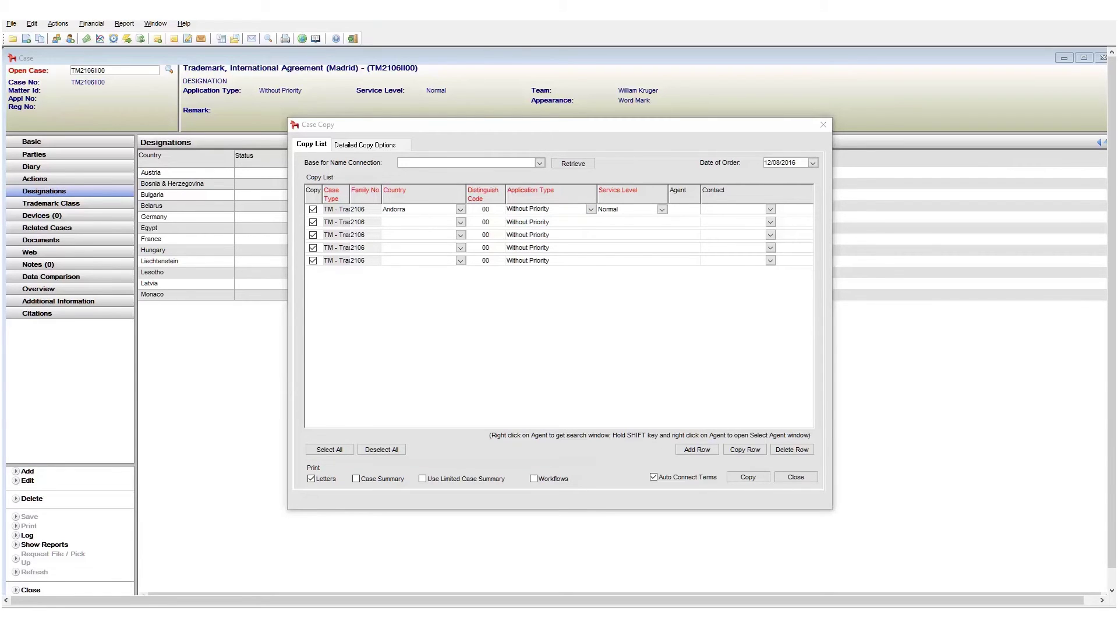
left_click(370, 144)
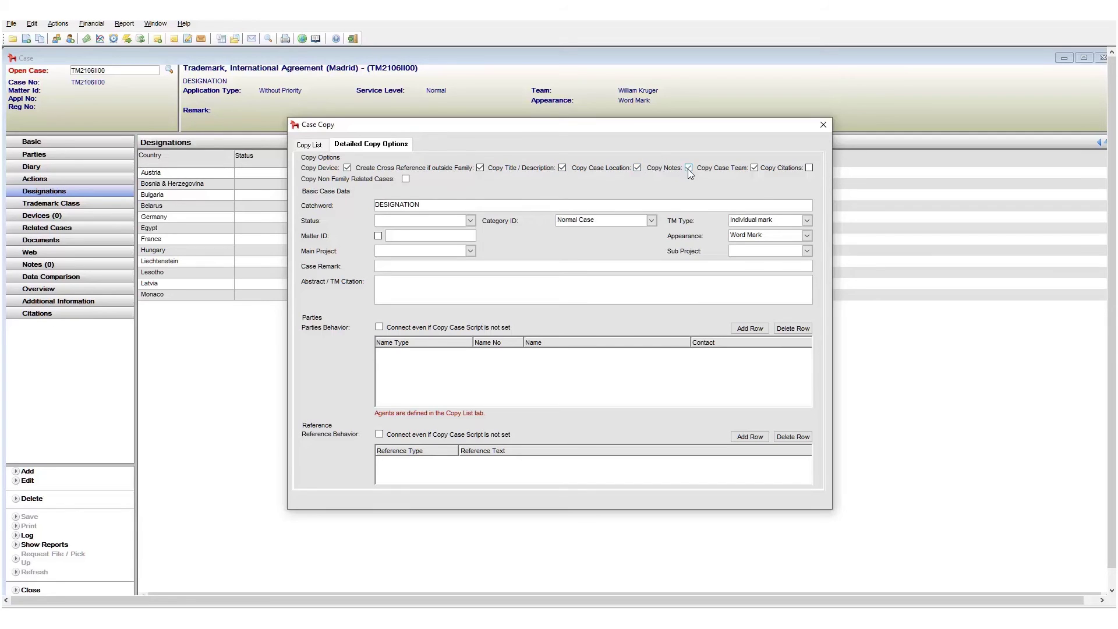
Replace the catchword DESIGNATION with apple
double_click(450, 203)
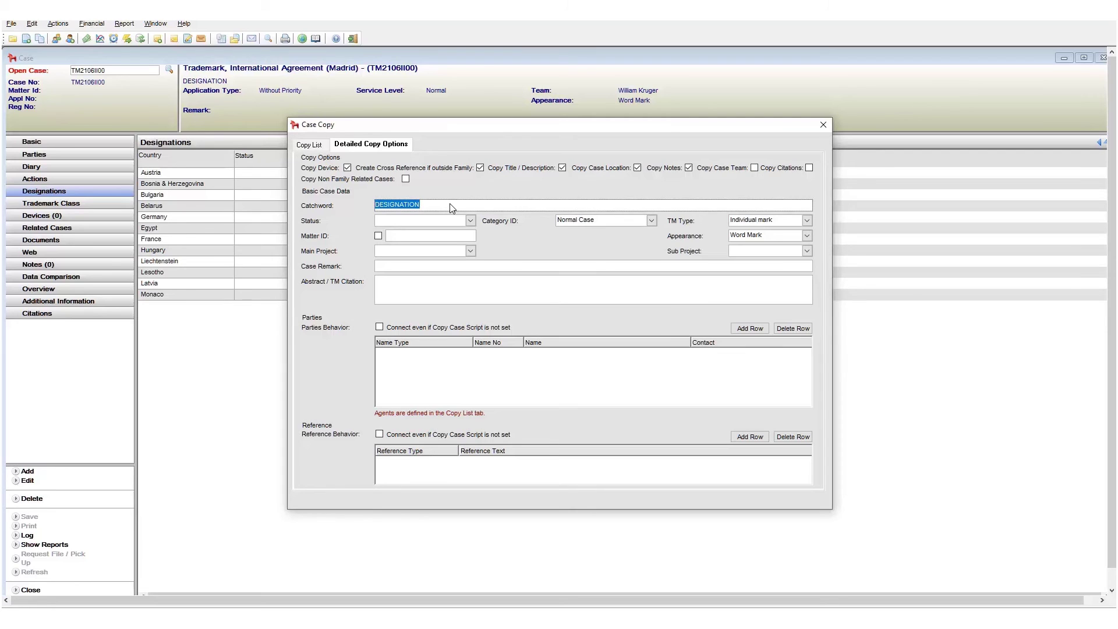
type("apple")
key("Tab")
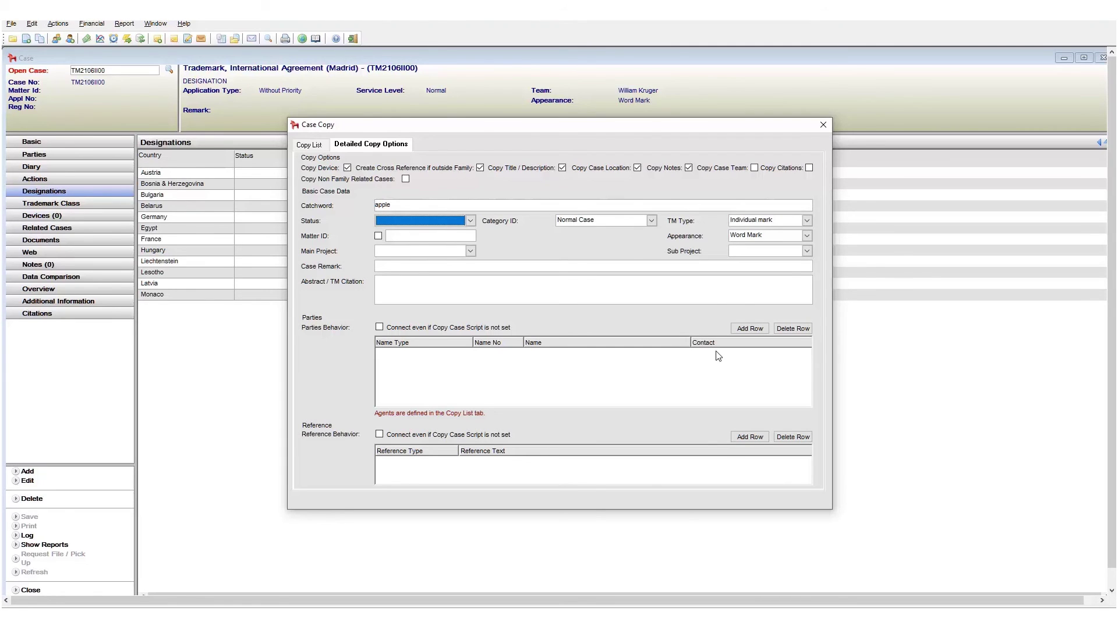
Add a party row with name type Annuity Address
left_click(750, 329)
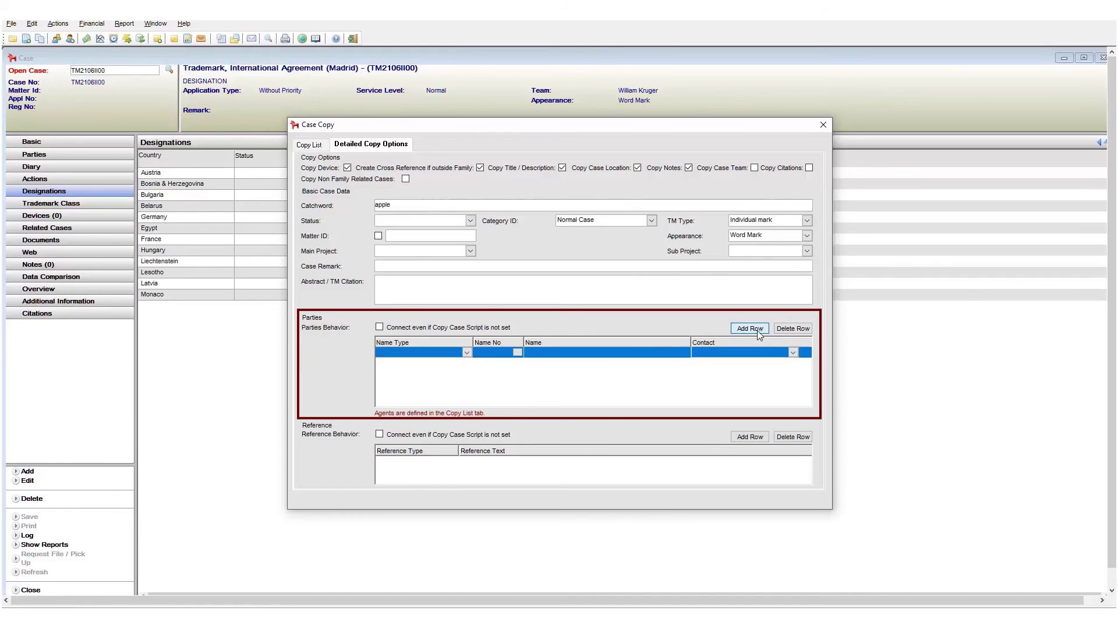
left_click(467, 353)
left_click(428, 391)
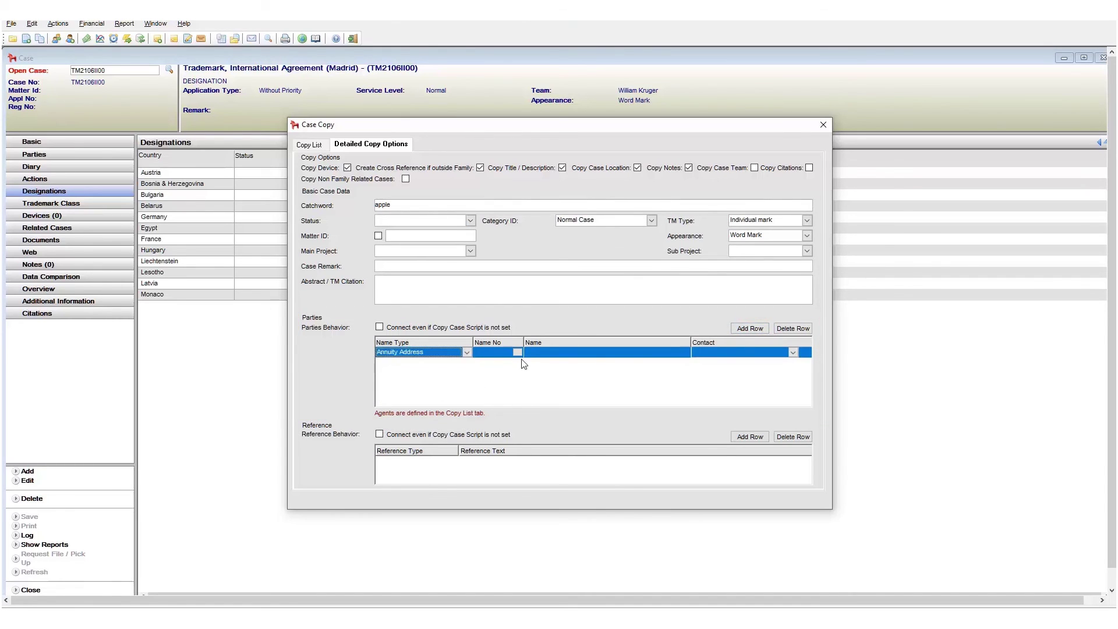